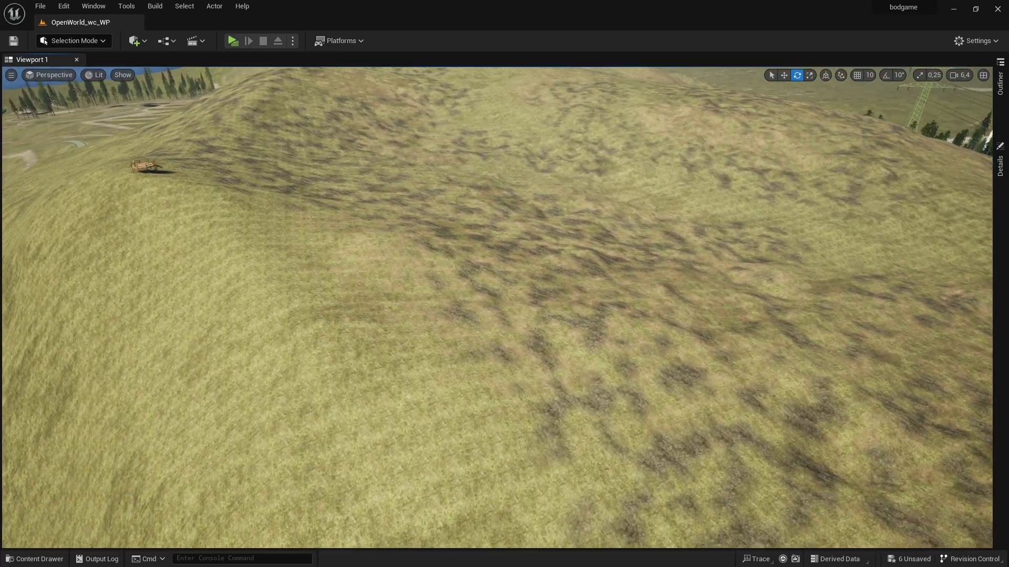
Step: Tilt the view up toward the horizon and sea, then bring up the editor modes list
{"action": "right_click_drag", "start_coordinate": [140, 173], "coordinate": [140, 139]}
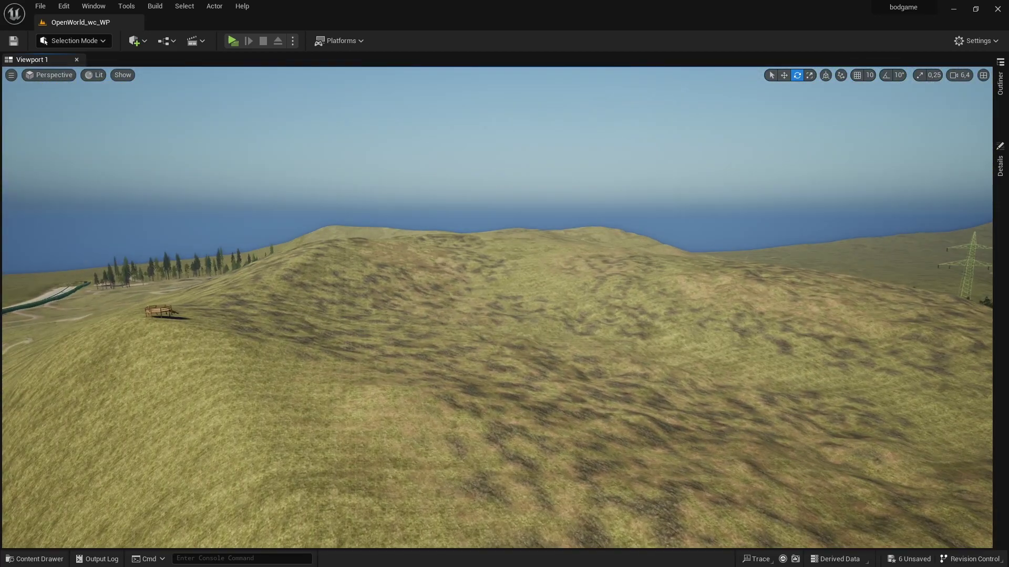
{"action": "left_click", "coordinate": [75, 40]}
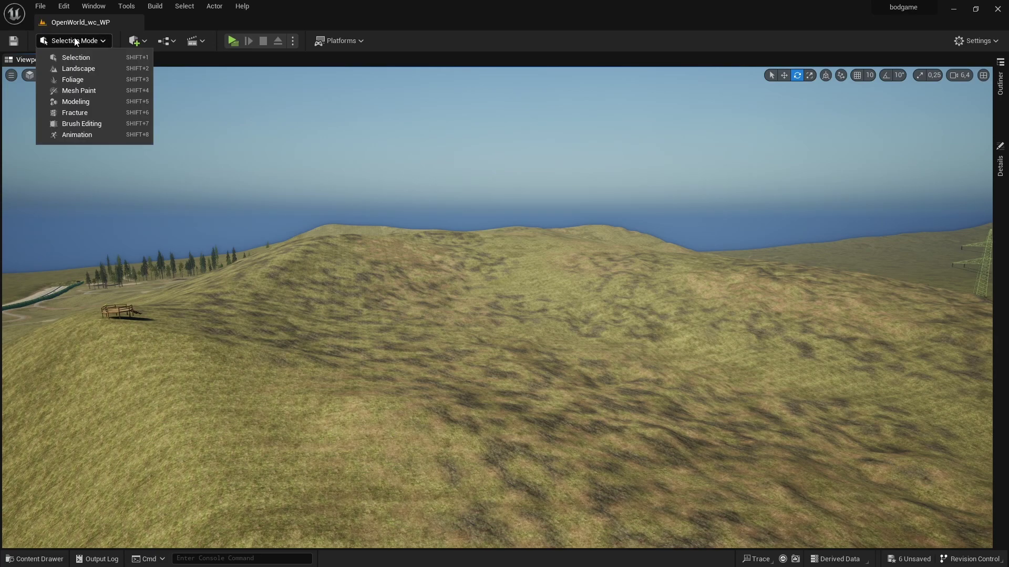
Step: Switch to Landscape mode with the Noise sculpt tool and fly forward down the slope
{"action": "left_click", "coordinate": [84, 69]}
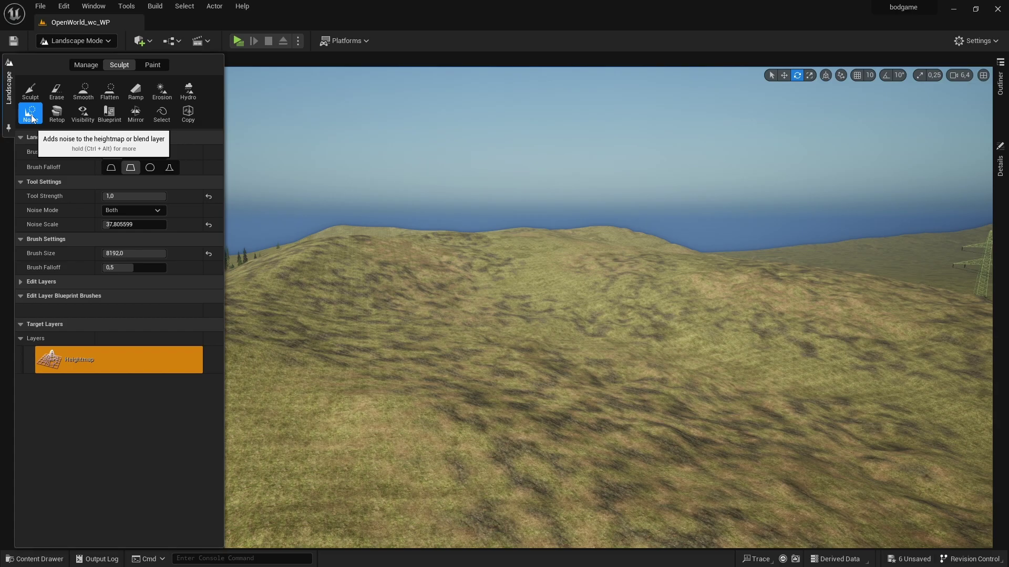
{"action": "right_click_drag", "start_coordinate": [454, 270], "coordinate": [454, 270]}
{"action": "scroll", "coordinate": [454, 270], "scroll_direction": "up", "scroll_amount": 2}
{"action": "scroll", "coordinate": [454, 270], "scroll_direction": "up", "scroll_amount": 2}
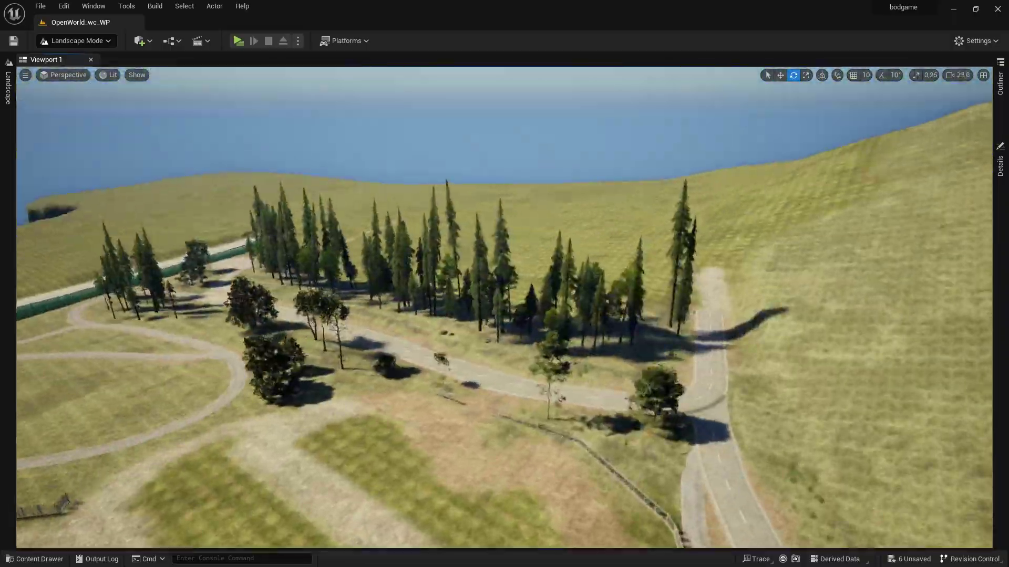
Step: Fly over the tree grove, toward the ocean and bridge, then pull back to see the whole hill
{"action": "right_click_drag", "start_coordinate": [536, 173], "coordinate": [535, 173]}
{"action": "scroll", "coordinate": [536, 173], "scroll_direction": "up", "scroll_amount": 1}
{"action": "key", "text": "alt+3"}
{"action": "key", "text": "alt+4"}
{"action": "scroll", "coordinate": [536, 172], "scroll_direction": "up", "scroll_amount": 1}
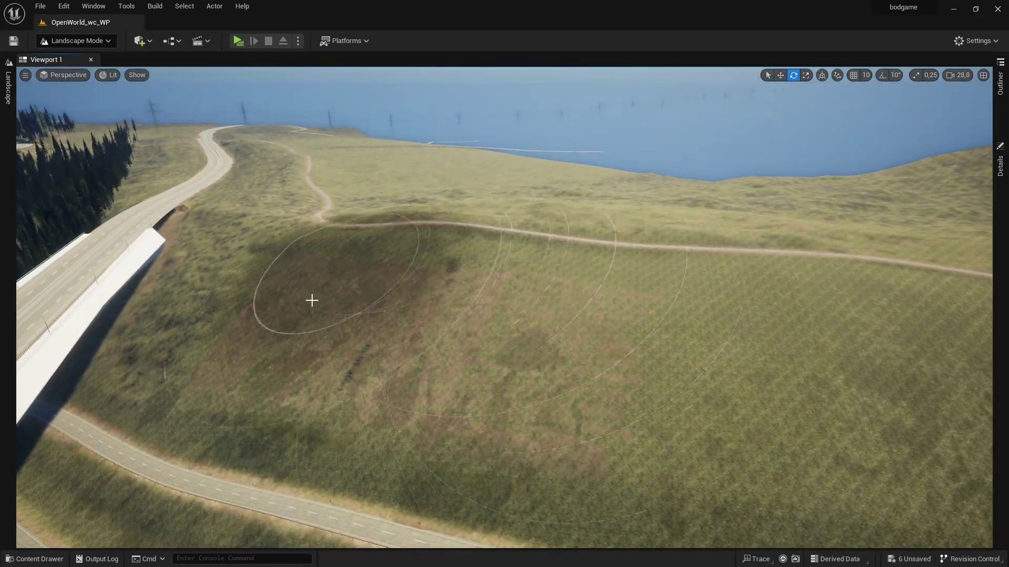
{"action": "right_click_drag", "start_coordinate": [373, 234], "coordinate": [373, 234]}
{"action": "scroll", "coordinate": [373, 234], "scroll_direction": "down", "scroll_amount": 1}
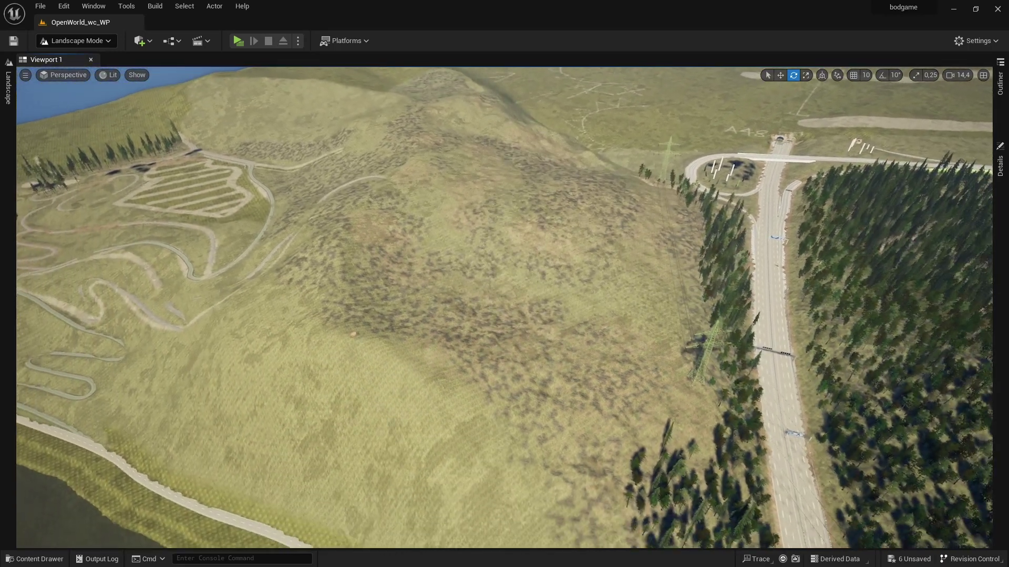
{"action": "right_click_drag", "start_coordinate": [459, 171], "coordinate": [458, 170]}
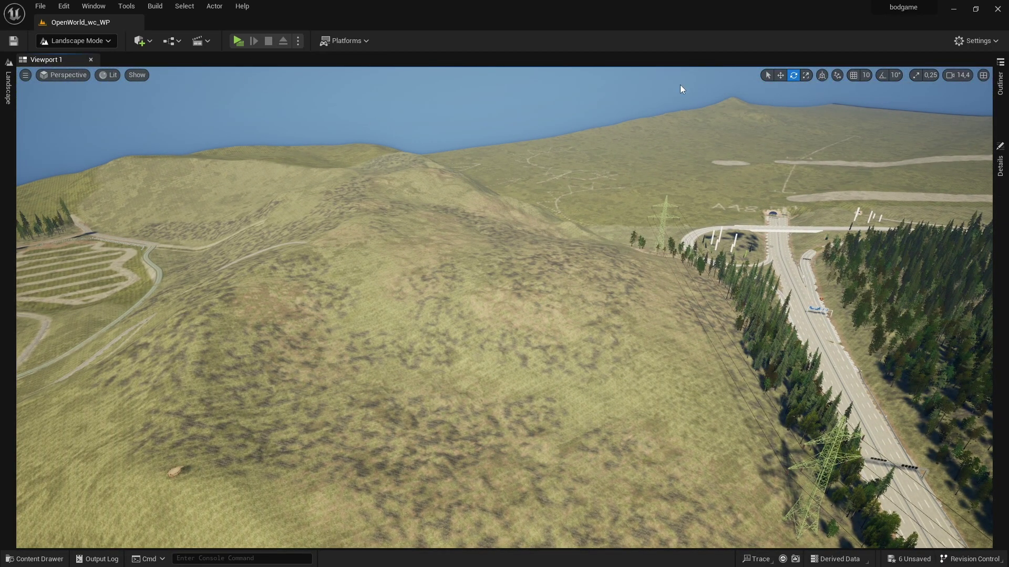
Step: Fly across to the striped track field and drop to a low view of field and hill
{"action": "mouse_move", "coordinate": [4, 88]}
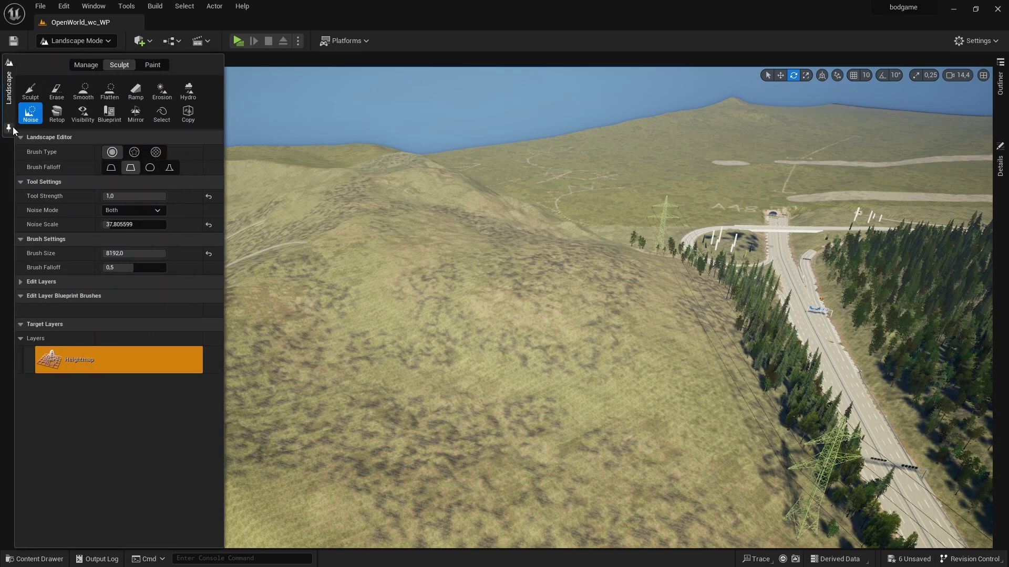
{"action": "right_click_drag", "start_coordinate": [473, 262], "coordinate": [472, 263]}
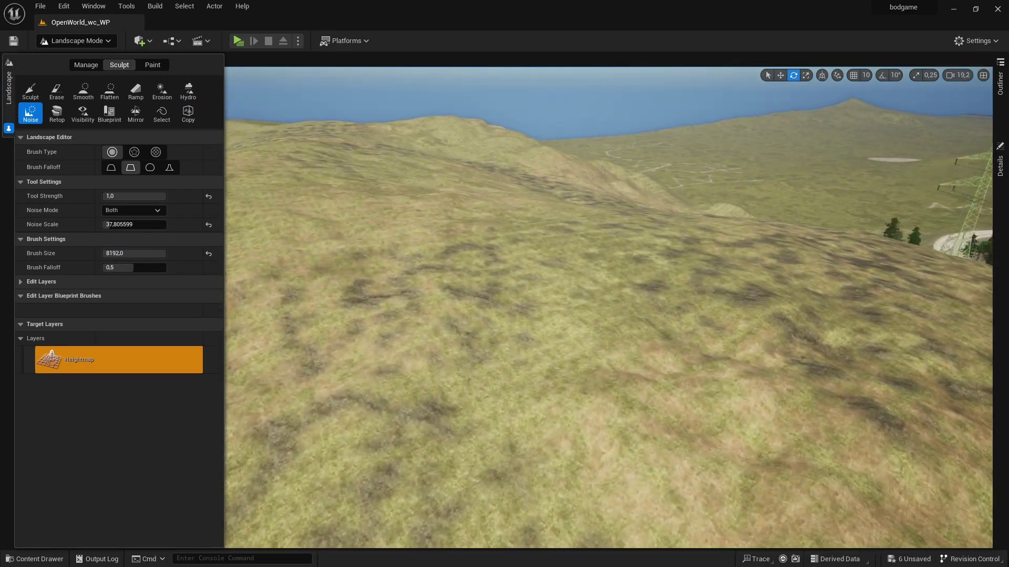
{"action": "right_click_drag", "start_coordinate": [608, 307], "coordinate": [609, 307]}
{"action": "scroll", "coordinate": [608, 308], "scroll_direction": "up", "scroll_amount": 1}
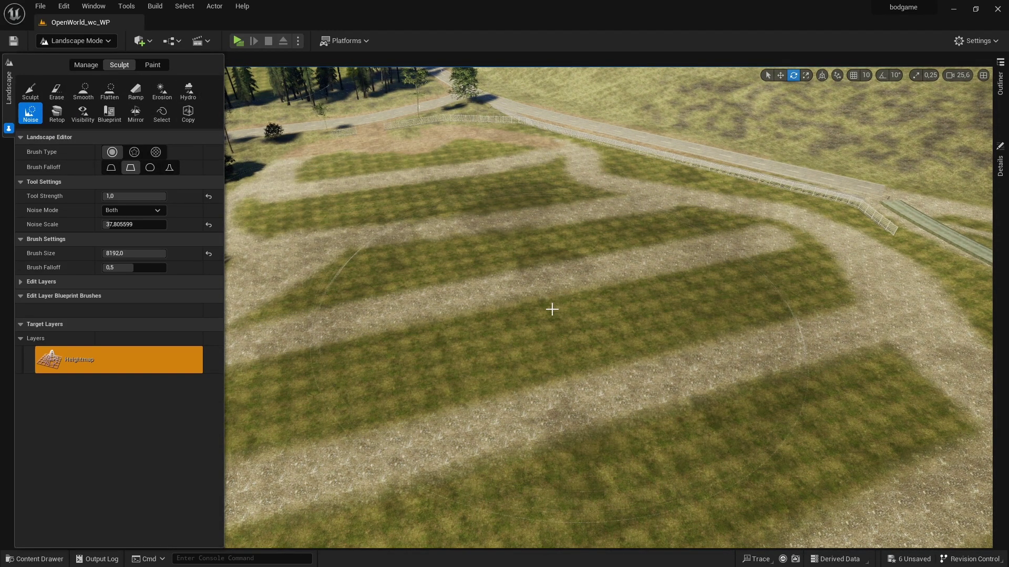
{"action": "right_click_drag", "start_coordinate": [552, 306], "coordinate": [551, 307]}
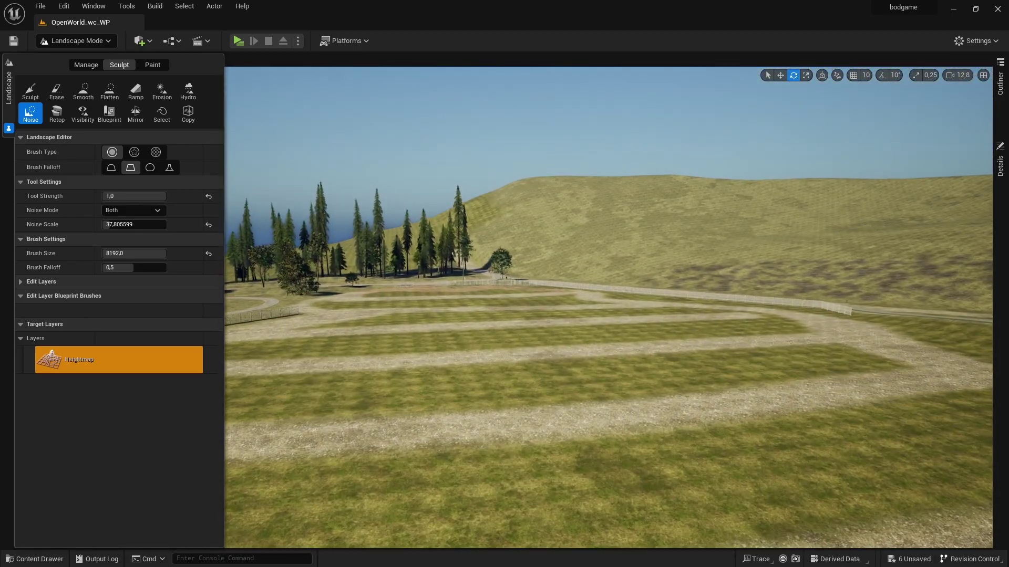
{"action": "right_click_drag", "start_coordinate": [528, 458], "coordinate": [528, 458]}
{"action": "scroll", "coordinate": [528, 458], "scroll_direction": "down", "scroll_amount": 1}
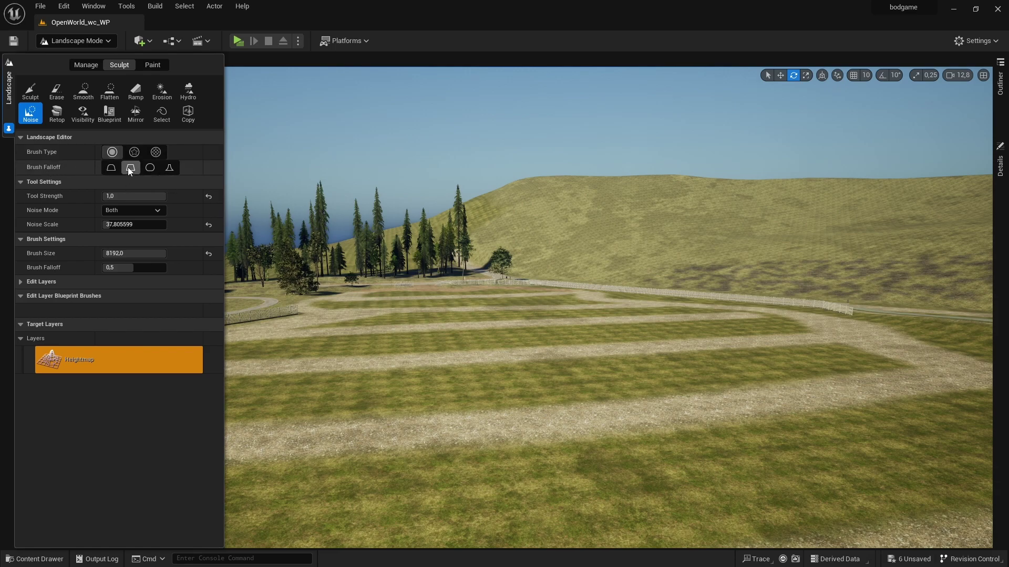
Step: Try the linear brush falloff, then return to smooth falloff
{"action": "left_click", "coordinate": [130, 169]}
{"action": "left_click", "coordinate": [131, 168]}
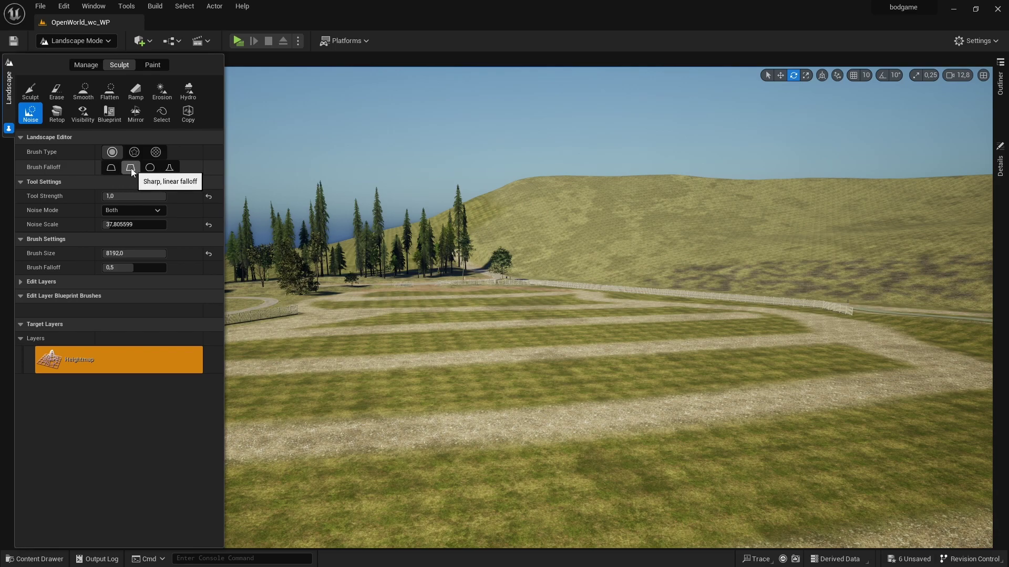
{"action": "left_click", "coordinate": [112, 167]}
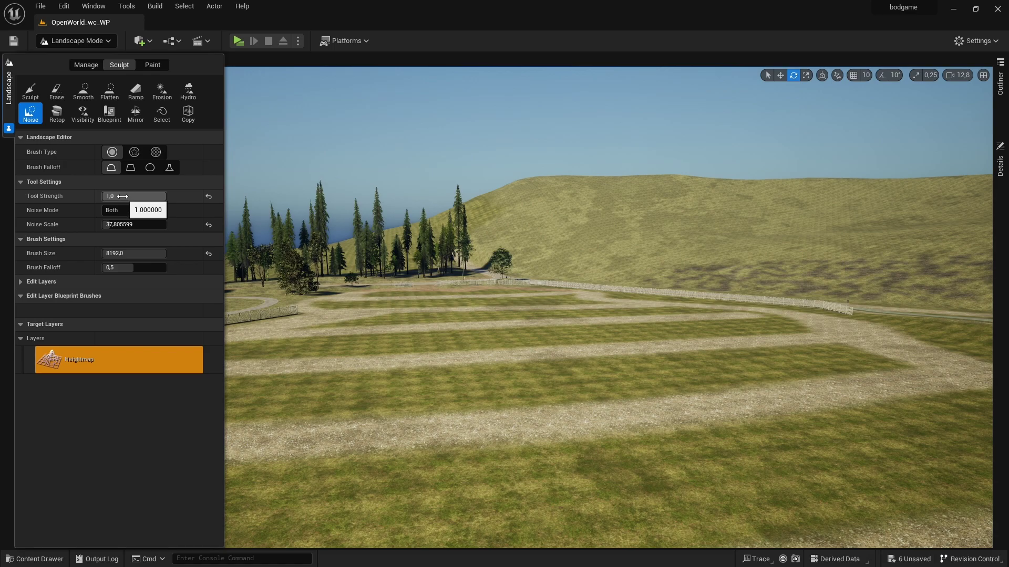
Step: Paint noise across the striped field, then undo the huge spikes it raised
{"action": "right_click_drag", "start_coordinate": [472, 263], "coordinate": [509, 297]}
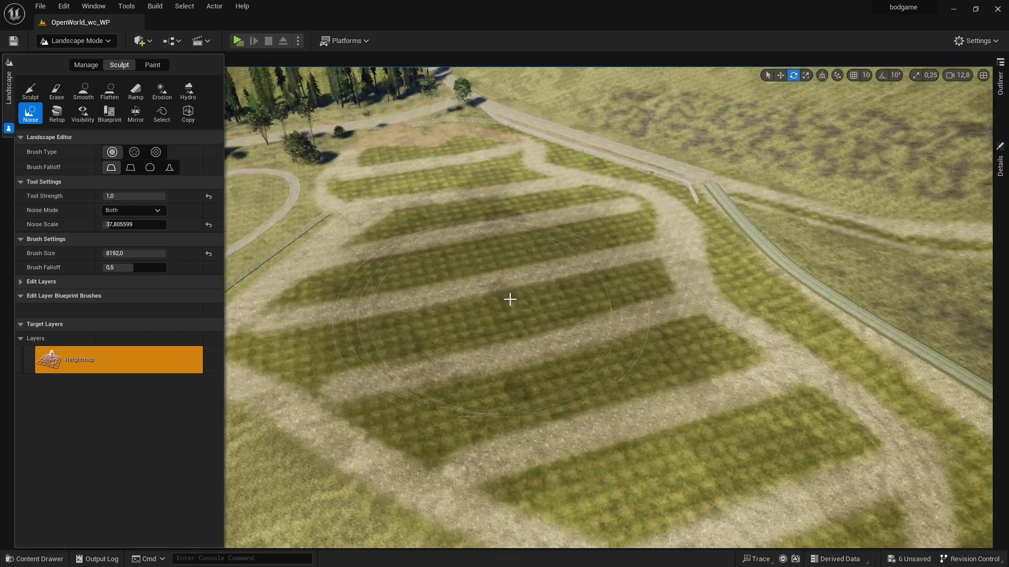
{"action": "left_click_drag", "start_coordinate": [509, 298], "coordinate": [540, 286]}
{"action": "right_click_drag", "start_coordinate": [610, 210], "coordinate": [610, 226]}
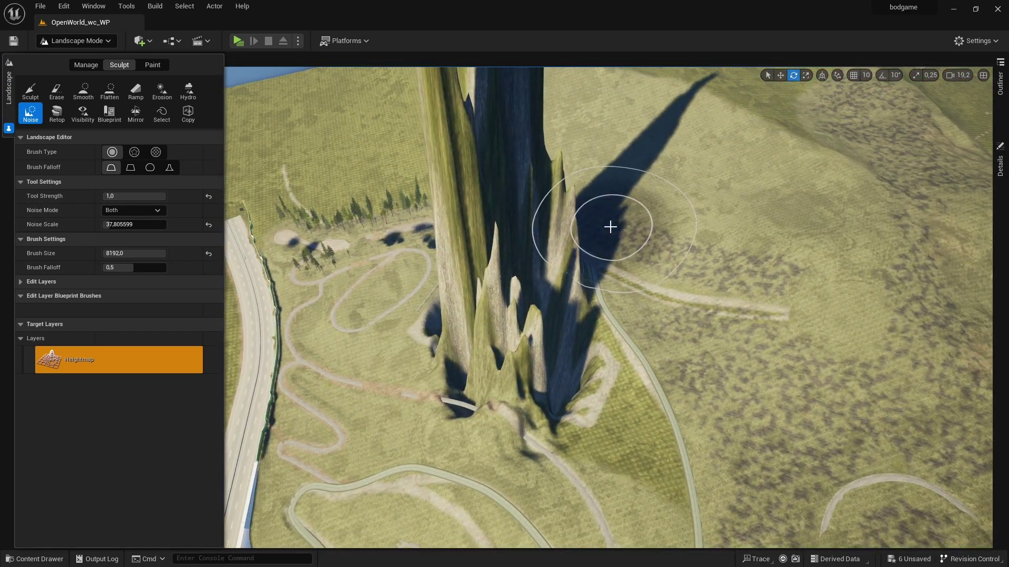
{"action": "key", "text": "ctrl+z"}
Step: Set Tool Strength to 0.1, keep Noise Mode on Both, and lower Noise Scale to 7.2176
{"action": "left_click", "coordinate": [117, 197]}
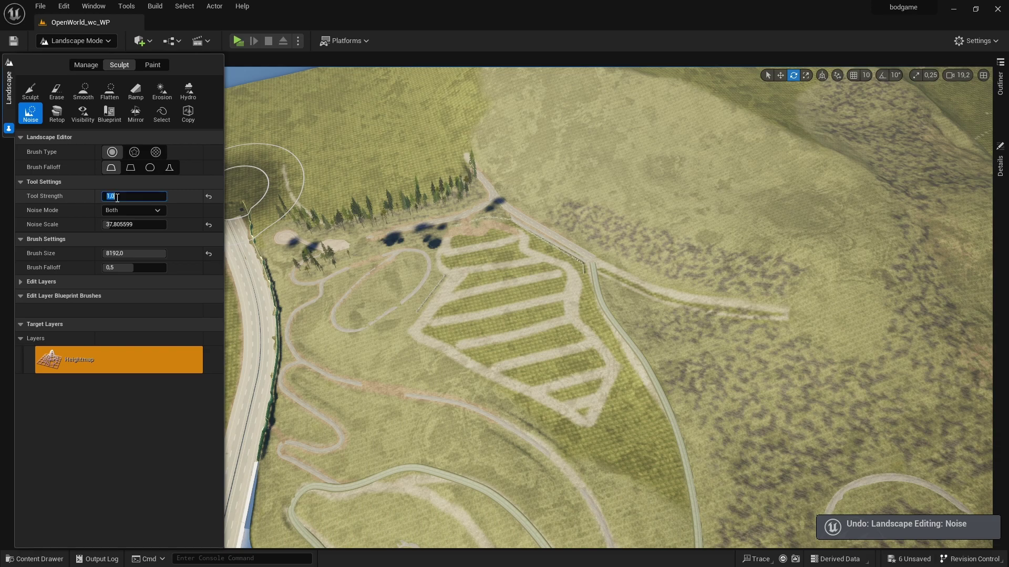
{"action": "type", "text": "0,1"}
{"action": "right_click_drag", "start_coordinate": [473, 263], "coordinate": [473, 294]}
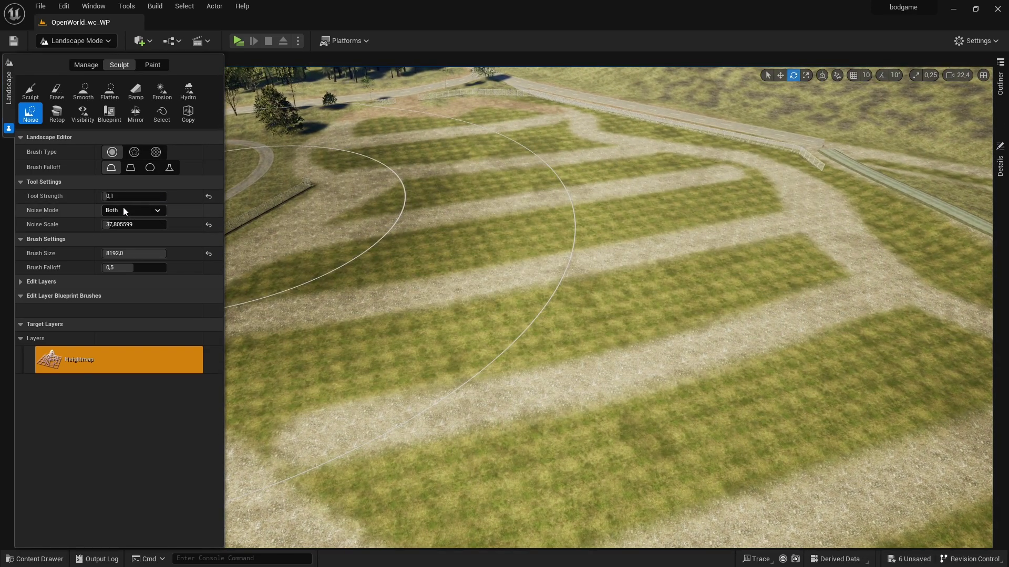
{"action": "left_click", "coordinate": [122, 208]}
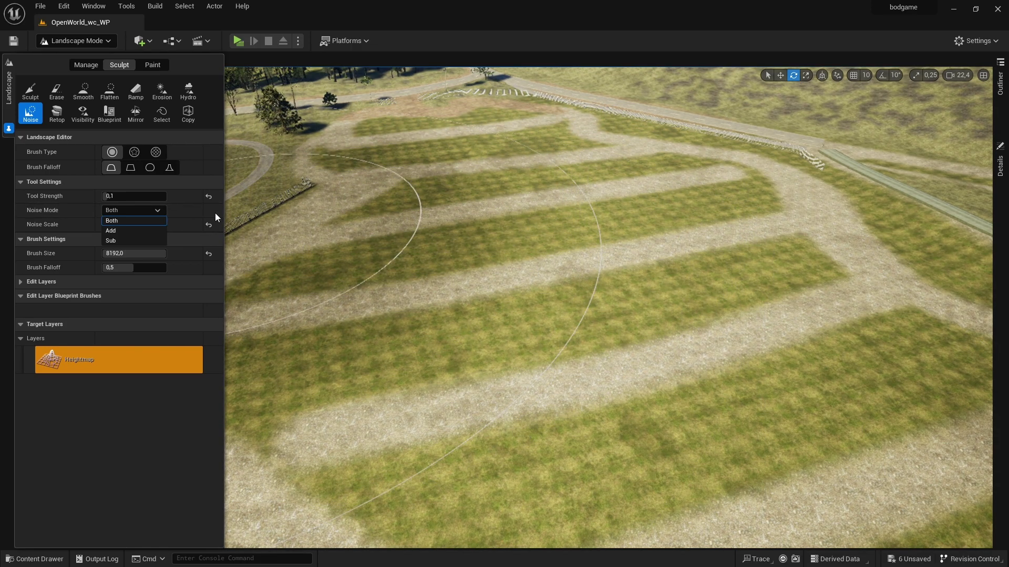
{"action": "left_click", "coordinate": [109, 220]}
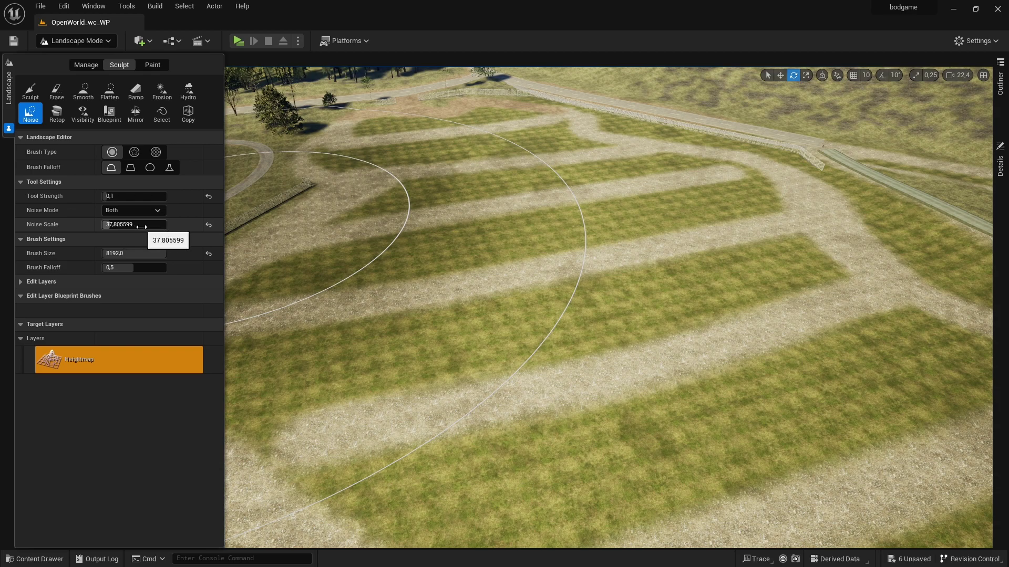
{"action": "left_click_drag", "start_coordinate": [146, 226], "coordinate": [126, 226]}
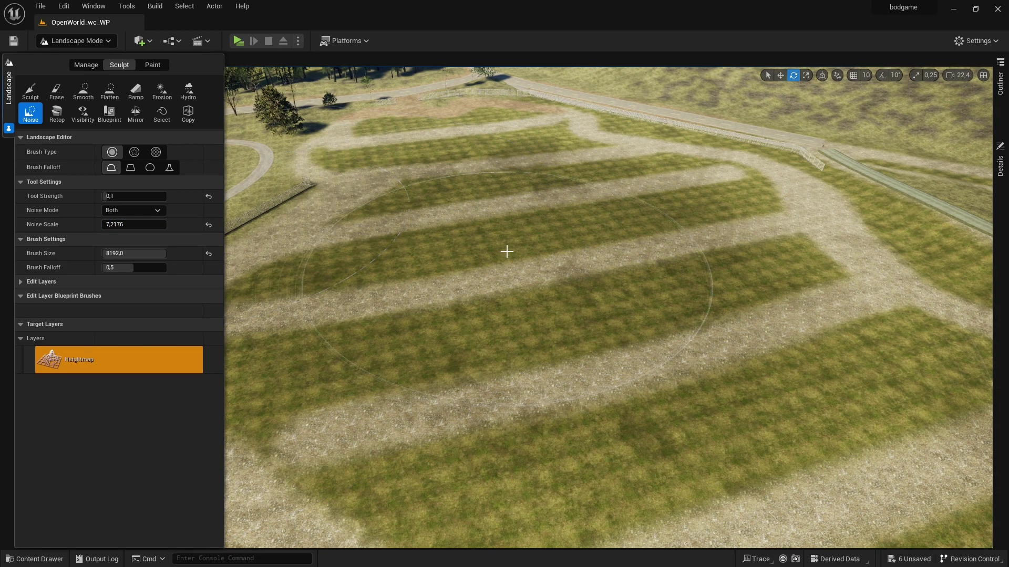
Step: Sculpt noise bumps onto the striped field twice, undoing each pass
{"action": "left_click_drag", "start_coordinate": [506, 252], "coordinate": [536, 315]}
{"action": "scroll", "coordinate": [537, 315], "scroll_direction": "down", "scroll_amount": 5}
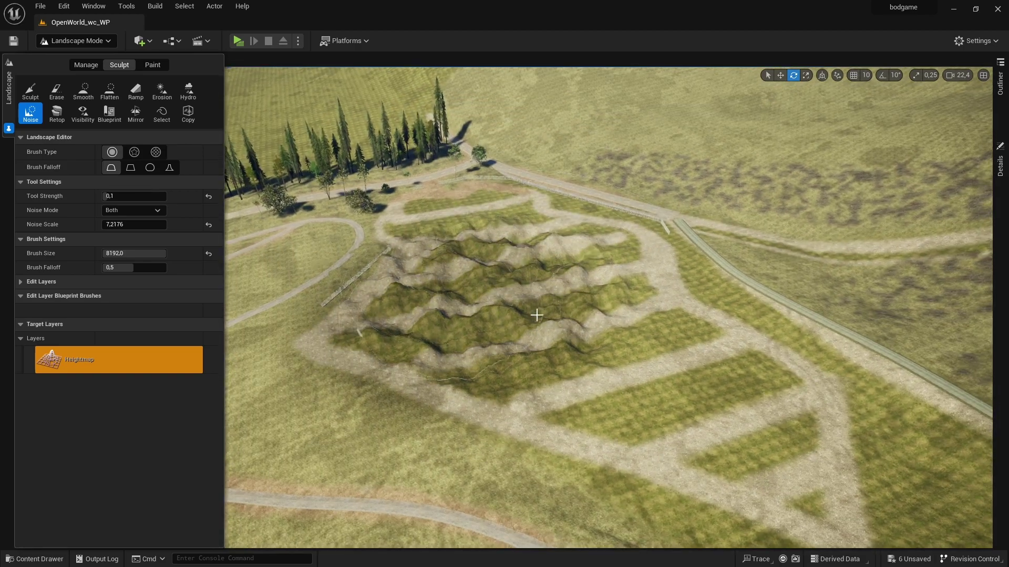
{"action": "scroll", "coordinate": [536, 315], "scroll_direction": "up", "scroll_amount": 5}
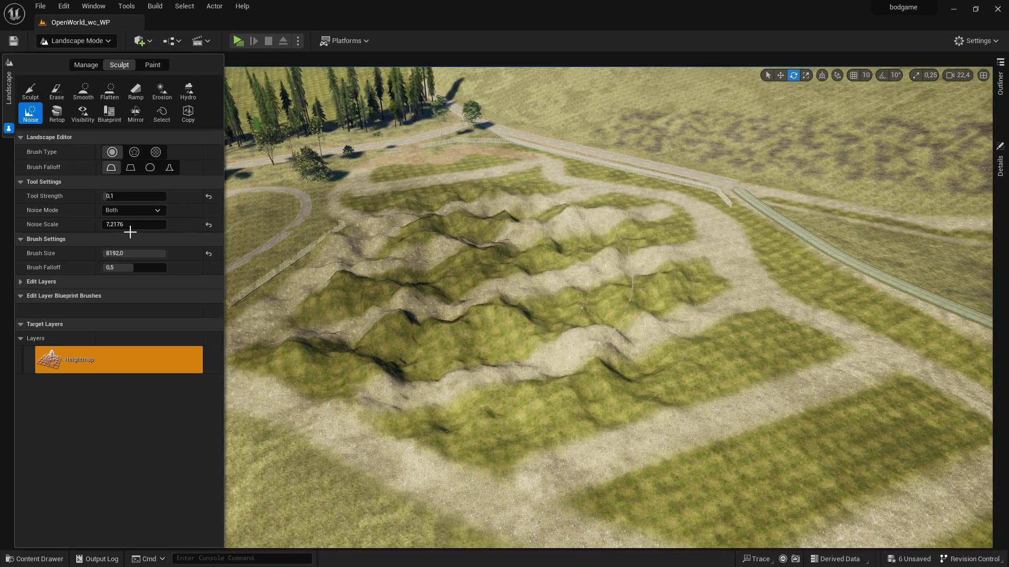
{"action": "key", "text": "ctrl+z"}
{"action": "left_click_drag", "start_coordinate": [306, 239], "coordinate": [261, 245]}
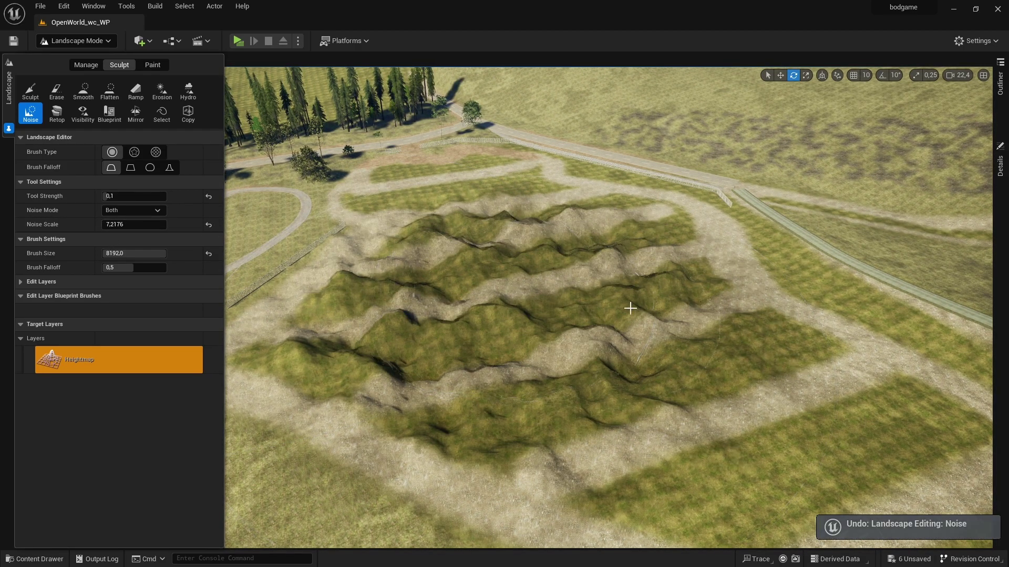
{"action": "key", "text": "ctrl+z"}
{"action": "left_click", "coordinate": [120, 225]}
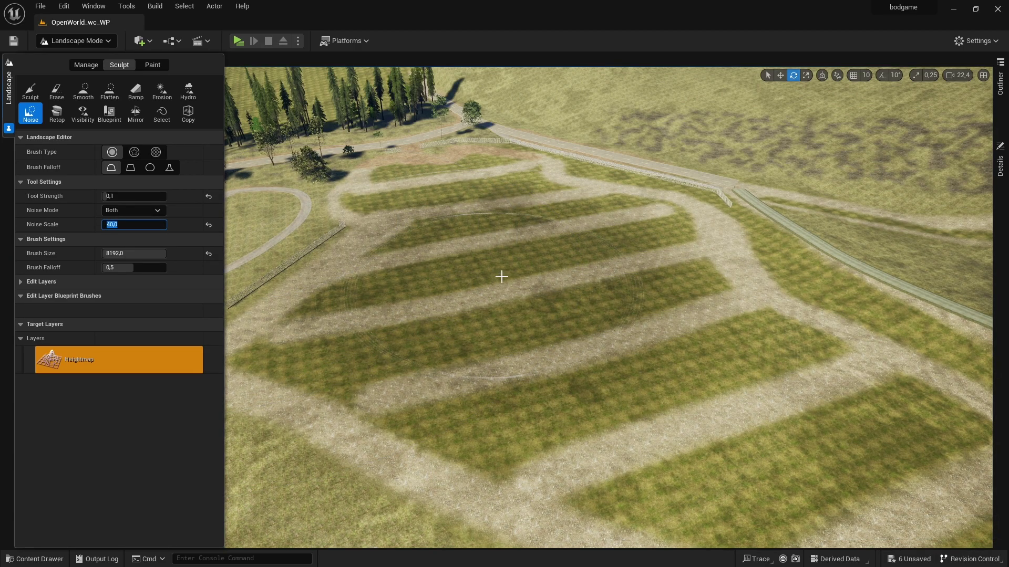
Step: Sculpt a large noise mountain over the striped field at scale 40, then undo it
{"action": "left_click_drag", "start_coordinate": [499, 275], "coordinate": [551, 309]}
{"action": "right_click_drag", "start_coordinate": [553, 305], "coordinate": [473, 254]}
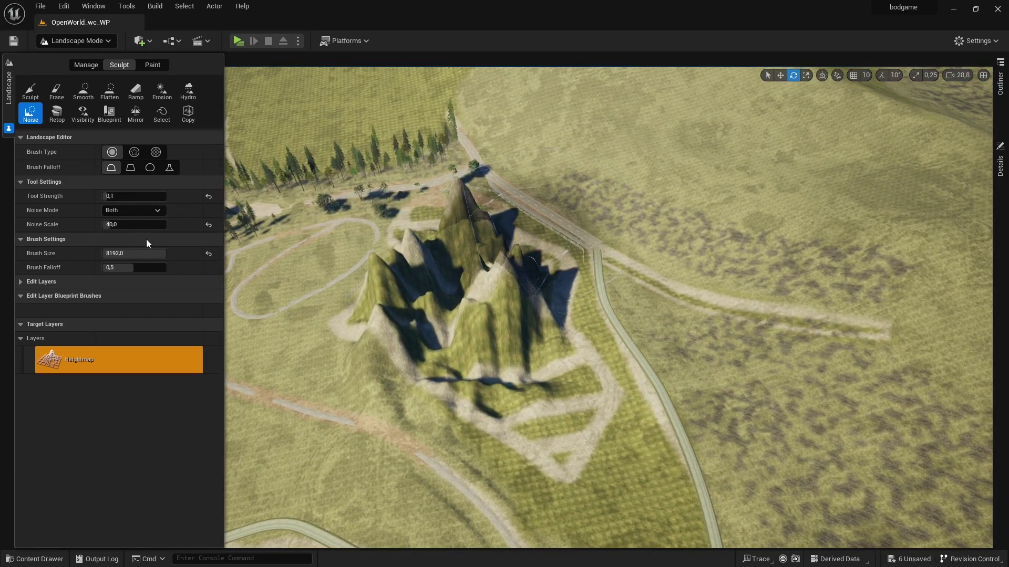
{"action": "key", "text": "ctrl+z"}
Step: Raise Noise Scale to about 254, sculpt a broad noise hill, then undo it
{"action": "left_click_drag", "start_coordinate": [142, 225], "coordinate": [168, 225]}
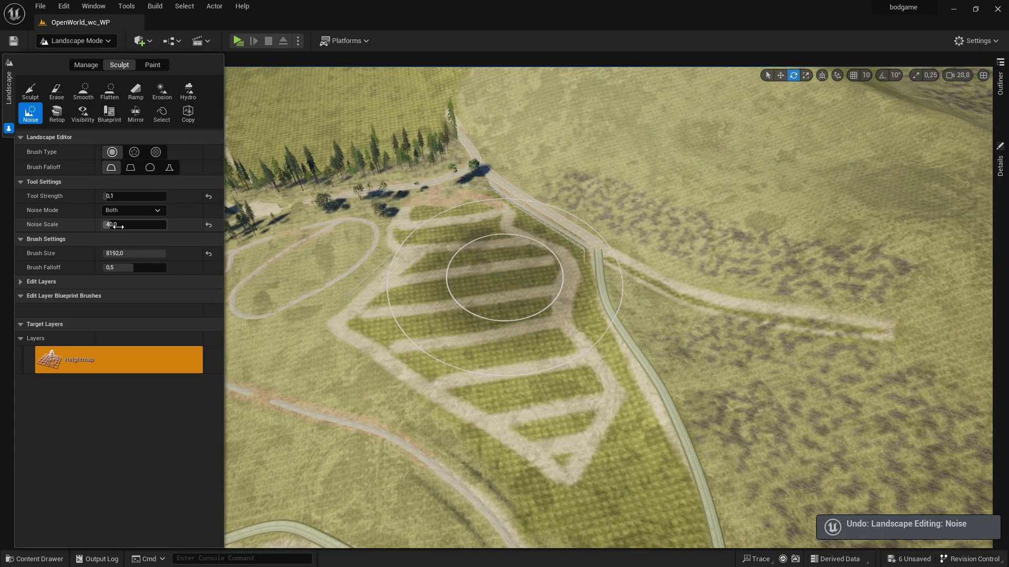
{"action": "mouse_move", "coordinate": [495, 282]}
{"action": "left_mouse_down"}
{"action": "mouse_move", "coordinate": [367, 345]}
{"action": "mouse_move", "coordinate": [305, 172]}
{"action": "left_mouse_up"}
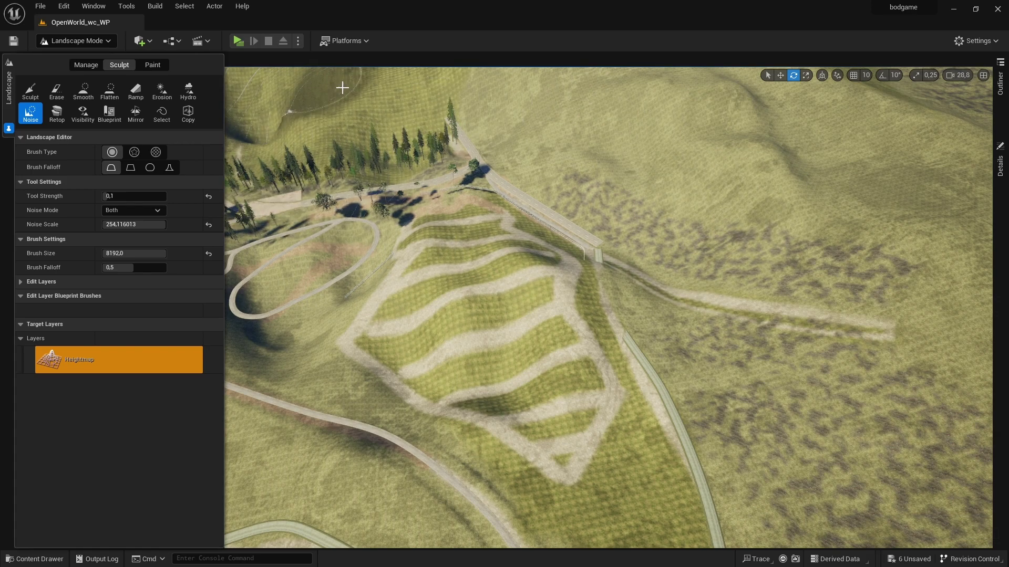
{"action": "left_click_drag", "start_coordinate": [304, 172], "coordinate": [711, 110]}
{"action": "key", "text": "ctrl+z"}
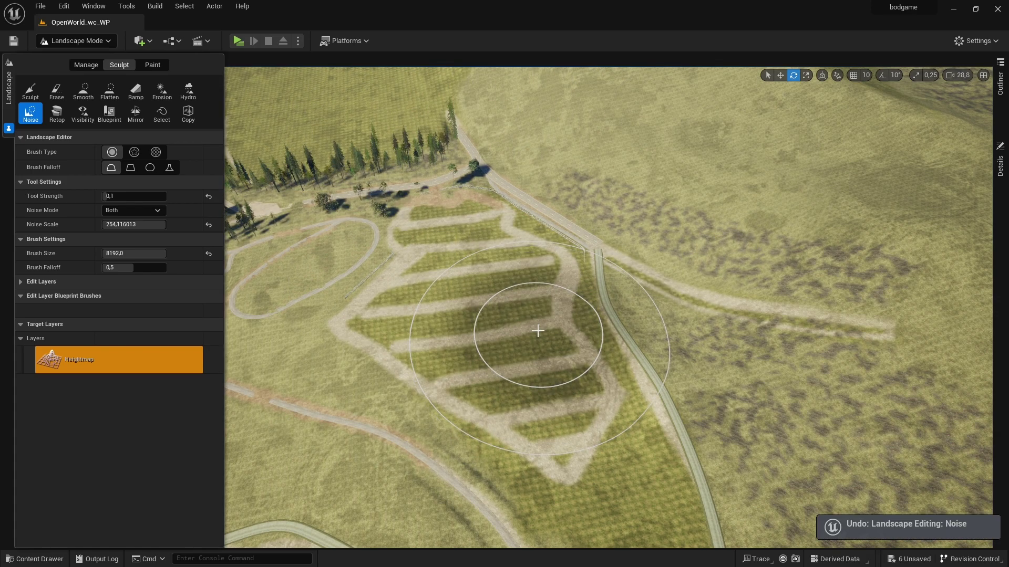
{"action": "right_click_drag", "start_coordinate": [538, 331], "coordinate": [538, 294]}
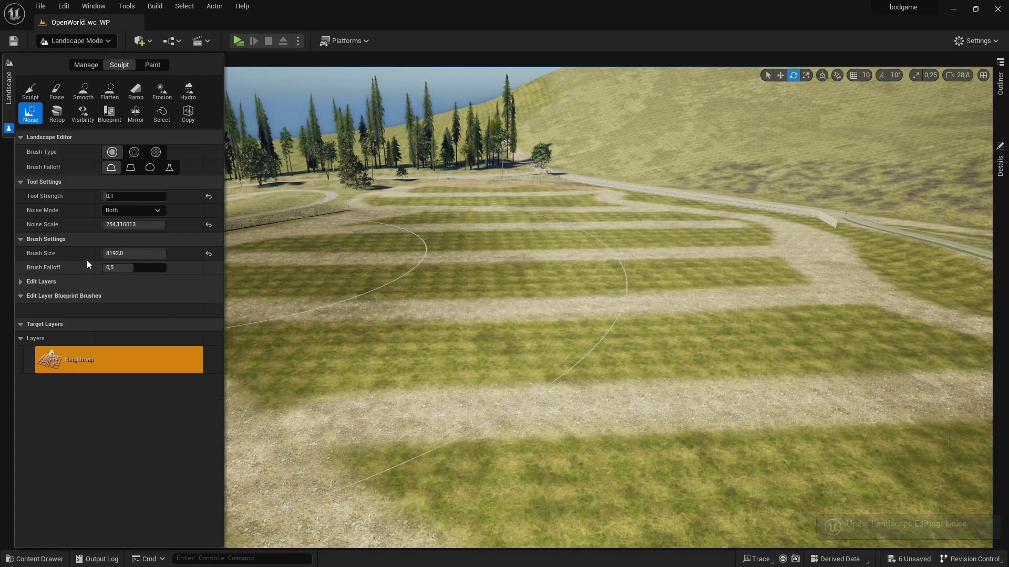
Step: Test other noise scales with spiky, bumpy and trough strokes, undoing each one
{"action": "left_click", "coordinate": [130, 224]}
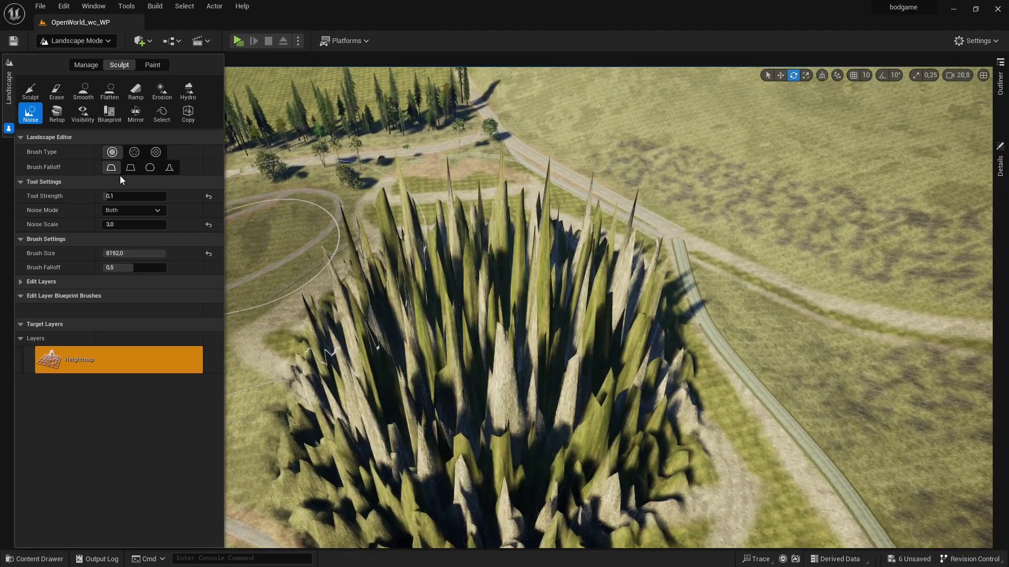
{"action": "key", "text": "ctrl+z"}
{"action": "left_click_drag", "start_coordinate": [455, 331], "coordinate": [455, 332]}
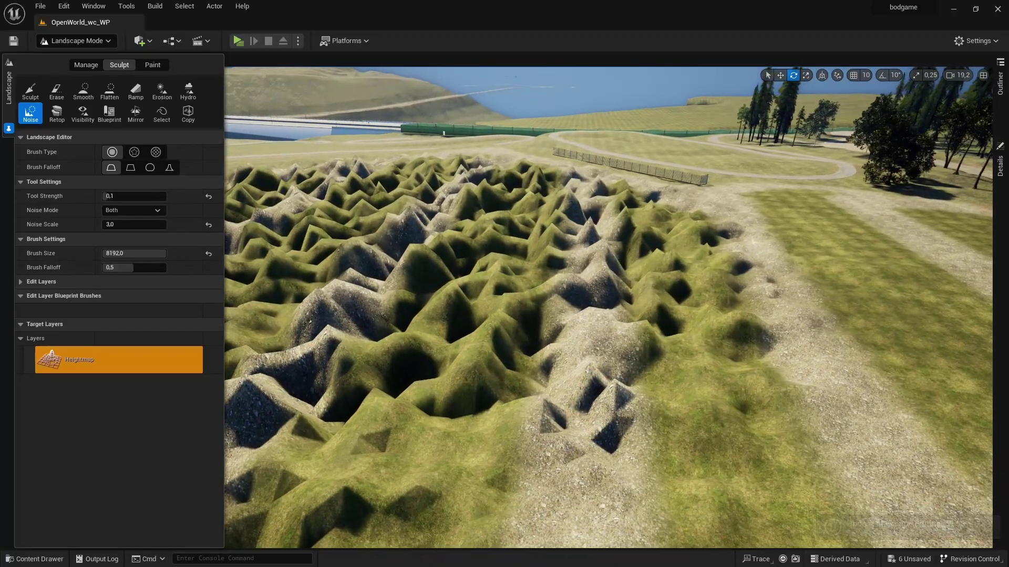
{"action": "key", "text": "ctrl+z"}
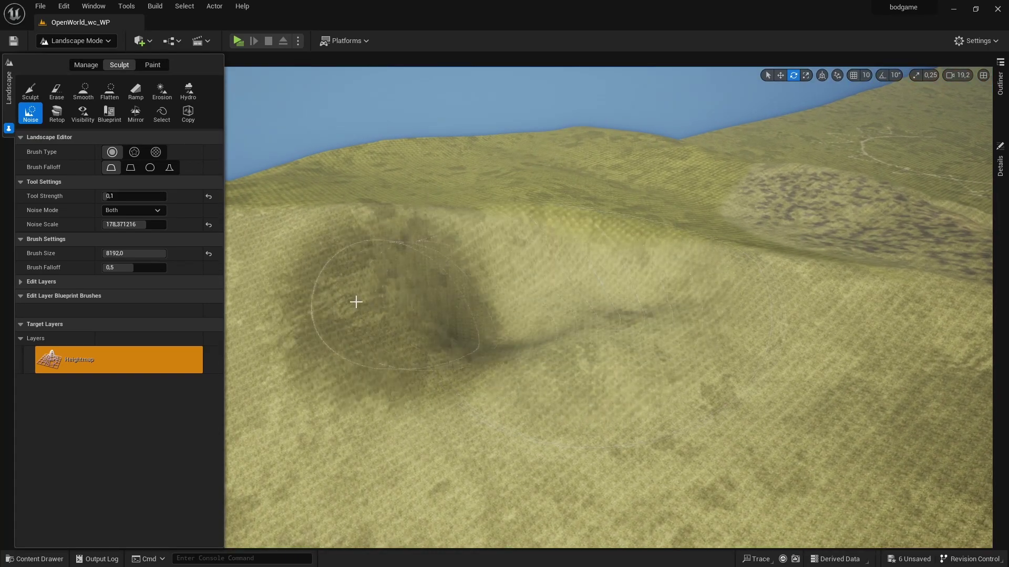
{"action": "left_click_drag", "start_coordinate": [355, 301], "coordinate": [396, 234]}
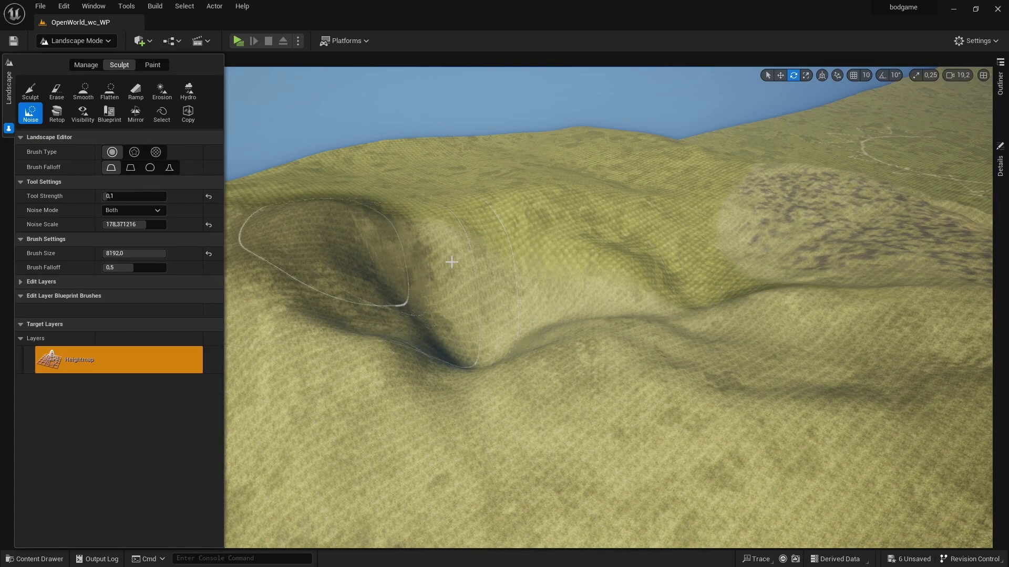
{"action": "key", "text": "ctrl+z"}
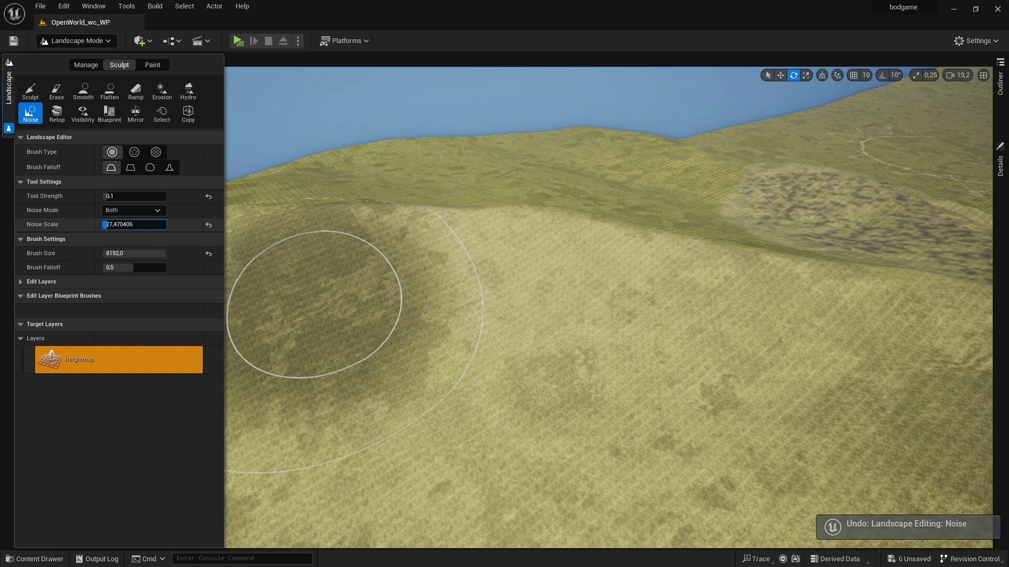
Step: Sculpt jagged noise spikes on the slope and undo the remaining noise sculpts
{"action": "left_click_drag", "start_coordinate": [314, 305], "coordinate": [545, 322]}
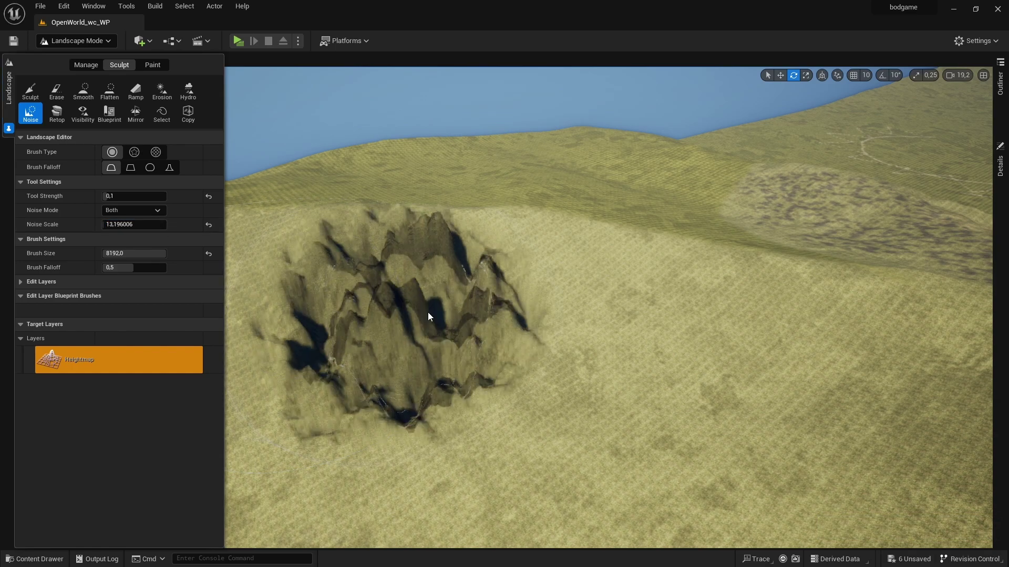
{"action": "key", "text": "ctrl+z"}
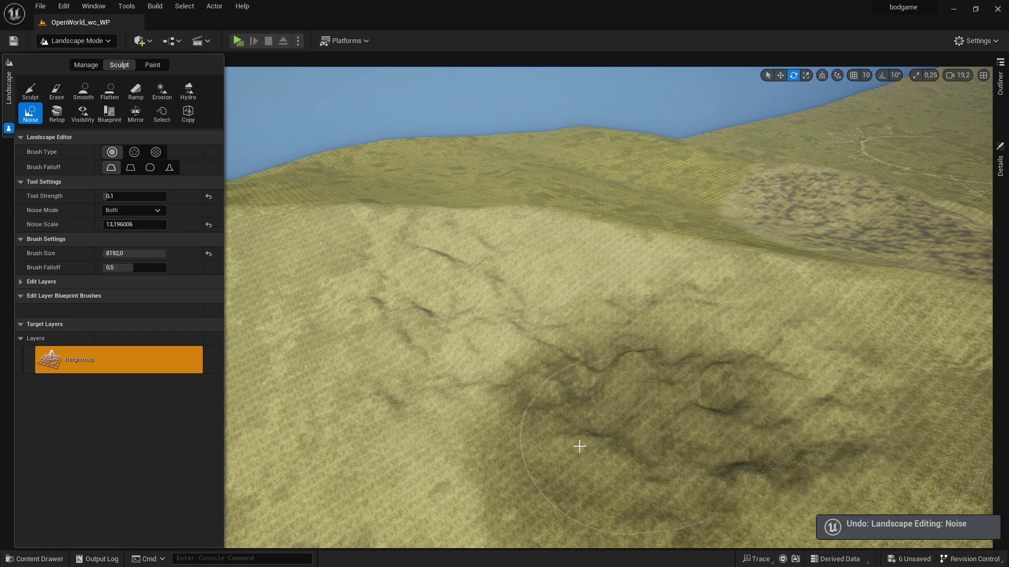
{"action": "mouse_move", "coordinate": [486, 279]}
{"action": "right_mouse_down"}
{"action": "mouse_move", "coordinate": [486, 221]}
{"action": "mouse_move", "coordinate": [299, 397]}
{"action": "right_mouse_up"}
{"action": "scroll", "coordinate": [486, 221], "scroll_direction": "up", "scroll_amount": 1}
{"action": "key", "text": "ctrl+z"}
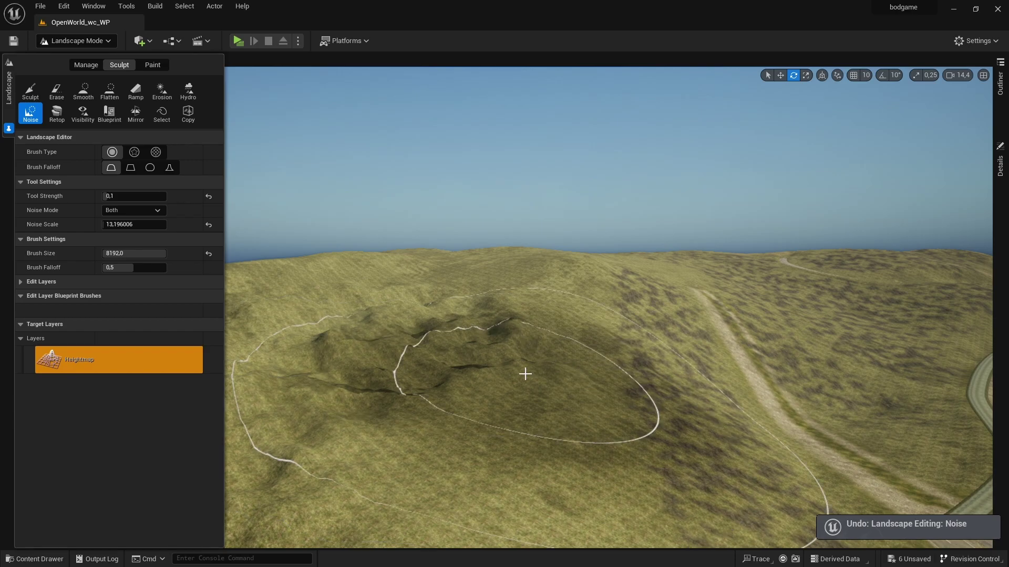
{"action": "right_click_drag", "start_coordinate": [524, 367], "coordinate": [435, 294]}
Step: Return to Selection Mode with Shift+1, leaving the hillside unchanged
{"action": "key", "text": "shift+1"}
{"action": "scroll", "coordinate": [436, 294], "scroll_direction": "up", "scroll_amount": 3}
{"action": "scroll", "coordinate": [435, 294], "scroll_direction": "down", "scroll_amount": 3}
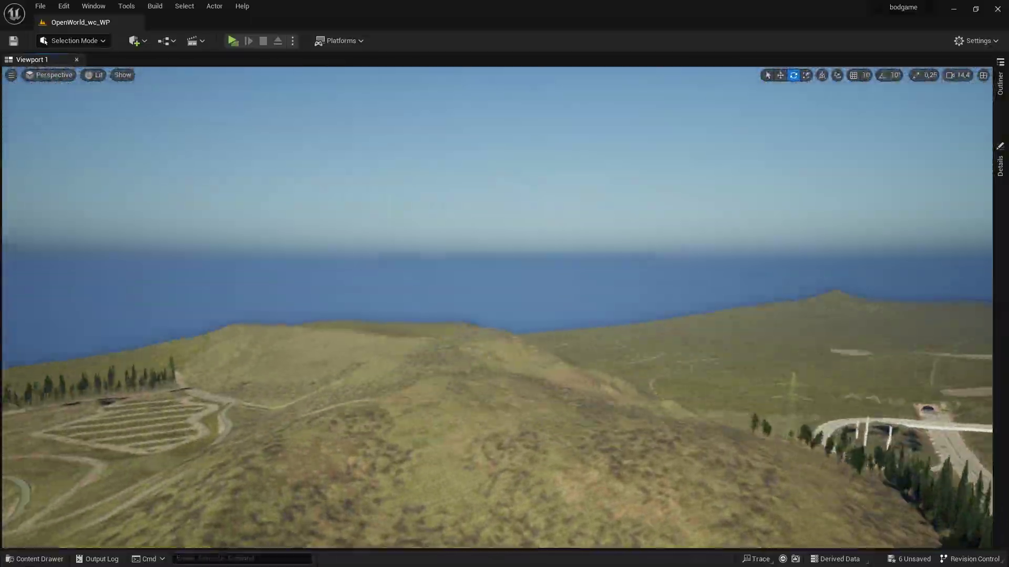
Step: Fly in close over the striped track field
{"action": "scroll", "coordinate": [504, 307], "scroll_direction": "up", "scroll_amount": 3}
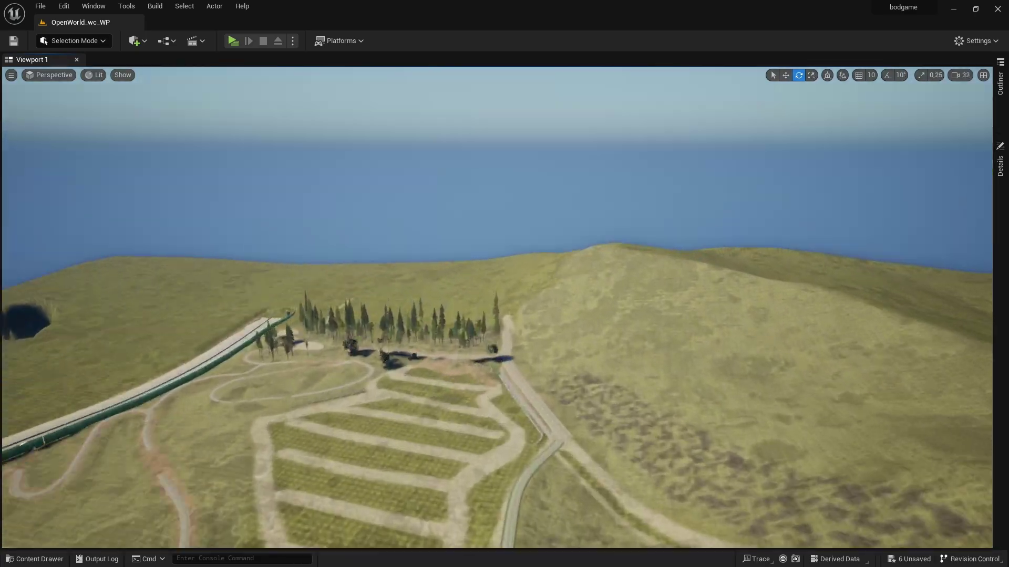
{"action": "scroll", "coordinate": [504, 308], "scroll_direction": "up", "scroll_amount": 3}
Step: Switch to Landscape mode and open the Paint tools with the Noise tool
{"action": "left_click", "coordinate": [74, 40]}
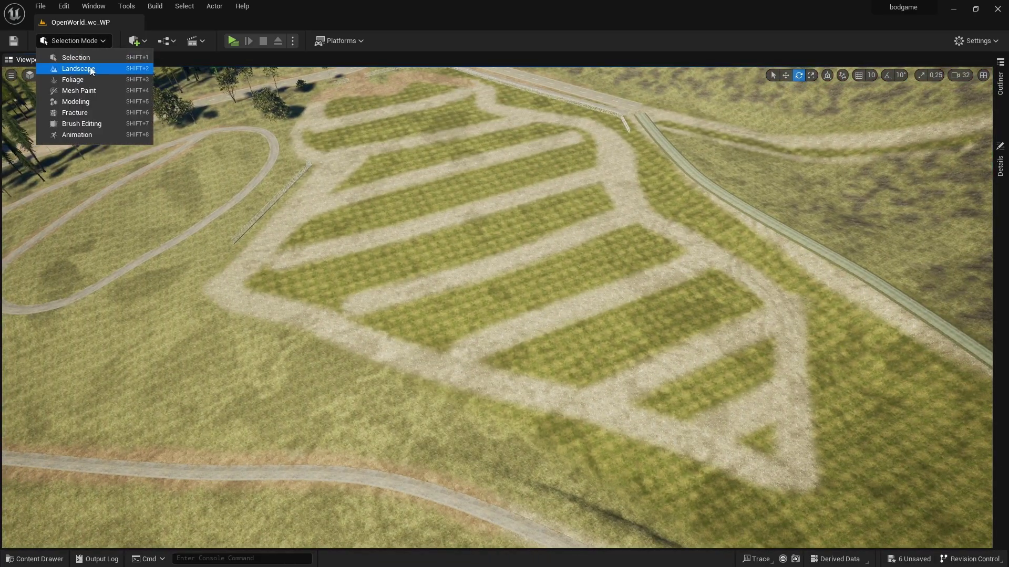
{"action": "left_click", "coordinate": [88, 67]}
{"action": "left_click", "coordinate": [9, 88]}
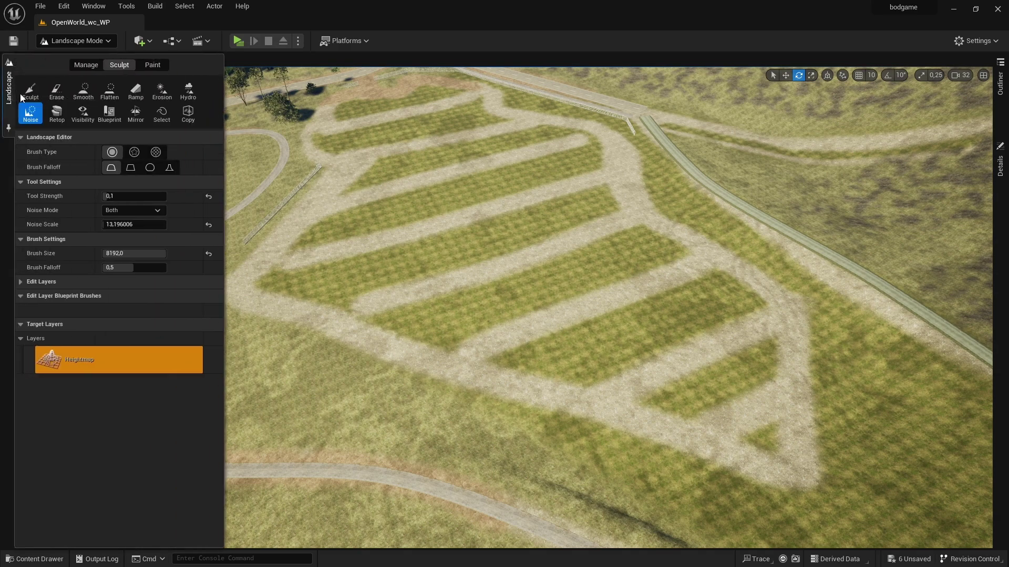
{"action": "left_click", "coordinate": [148, 64]}
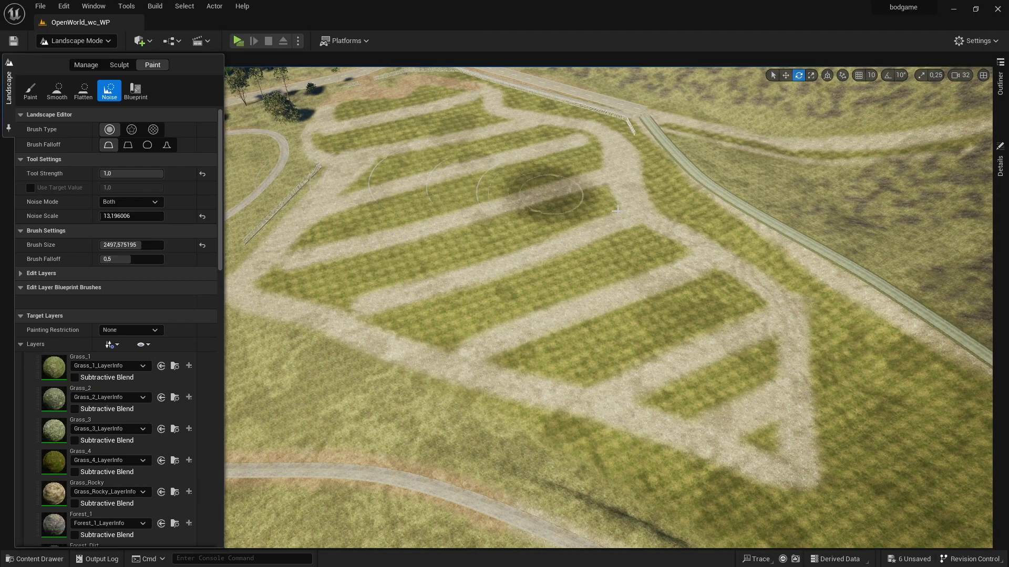
Step: Inspect the ground texture up close and keep the Noise Mode set to Both
{"action": "right_click_drag", "start_coordinate": [499, 176], "coordinate": [485, 208]}
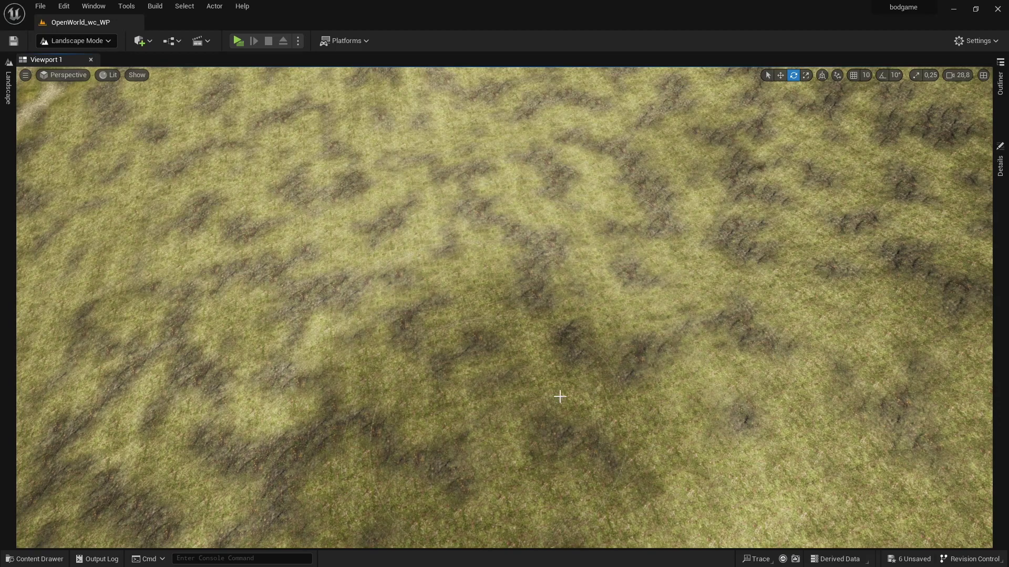
{"action": "right_click_drag", "start_coordinate": [559, 396], "coordinate": [559, 396]}
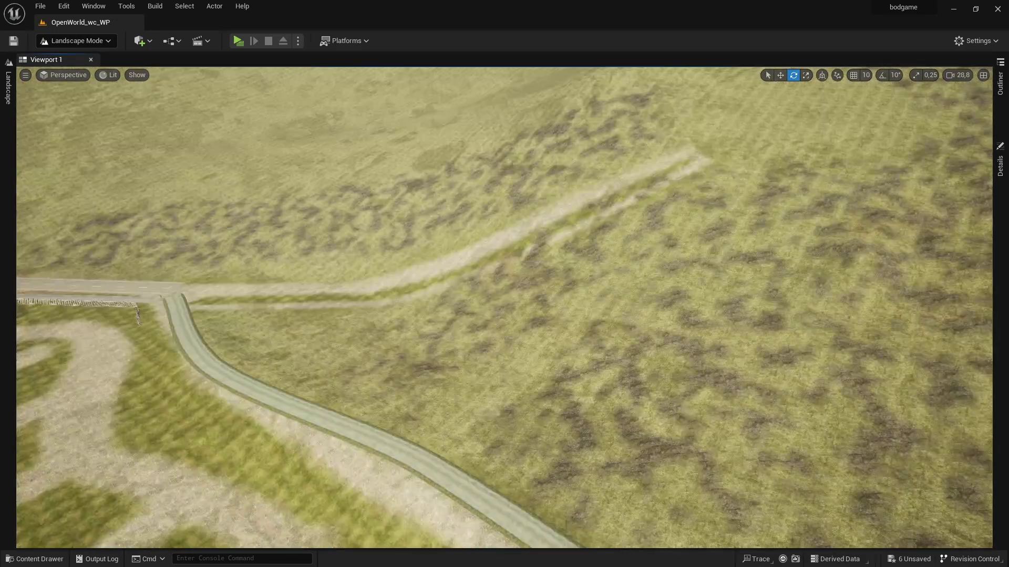
{"action": "left_click", "coordinate": [7, 107]}
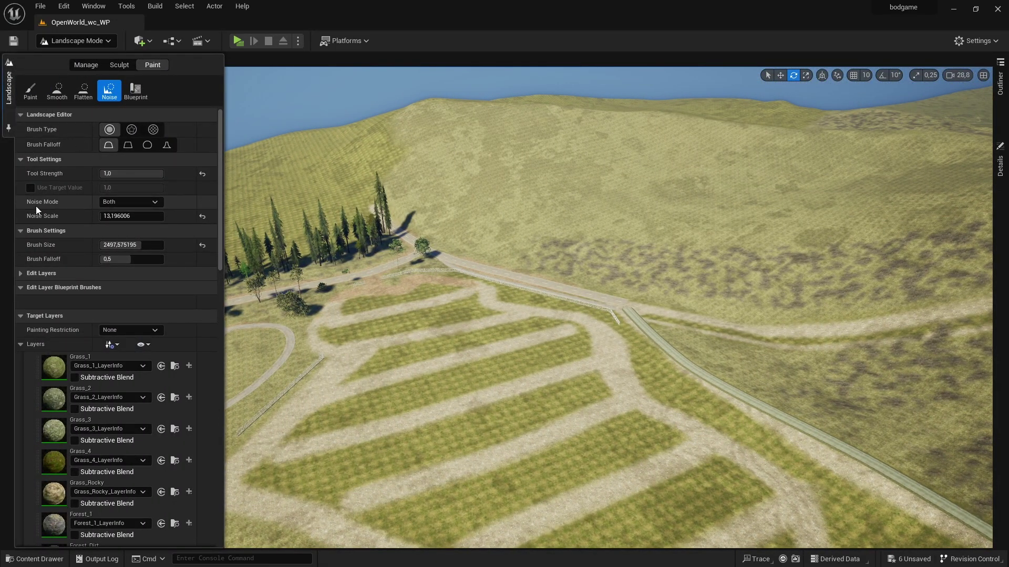
{"action": "left_click", "coordinate": [124, 201]}
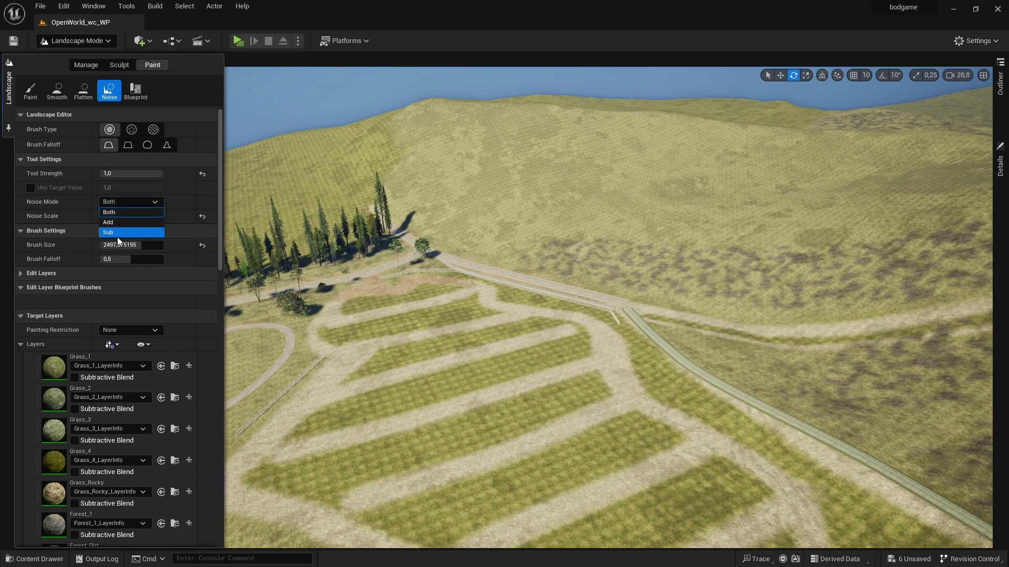
{"action": "left_click", "coordinate": [121, 210]}
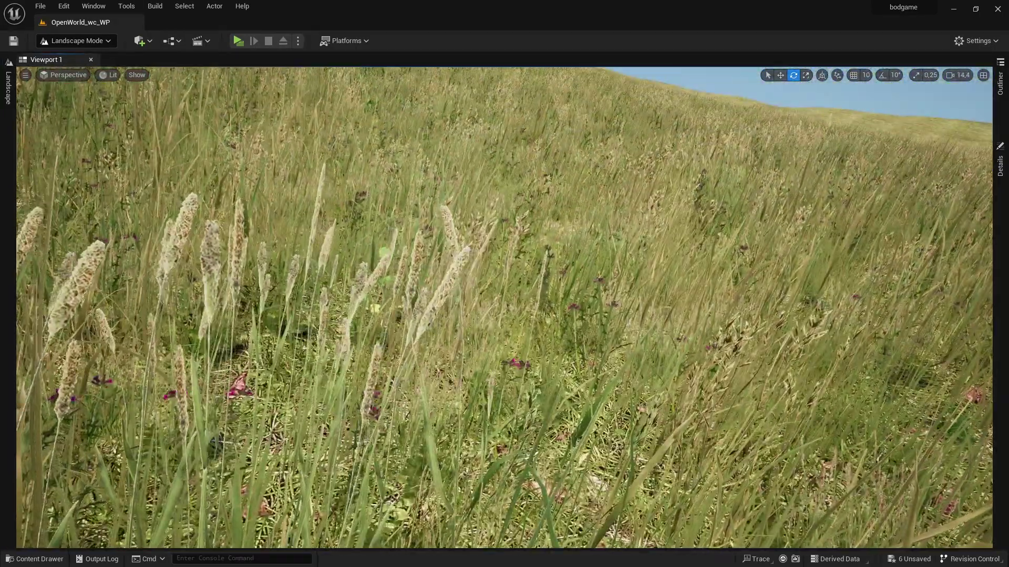
{"action": "right_click_drag", "start_coordinate": [167, 105], "coordinate": [167, 105]}
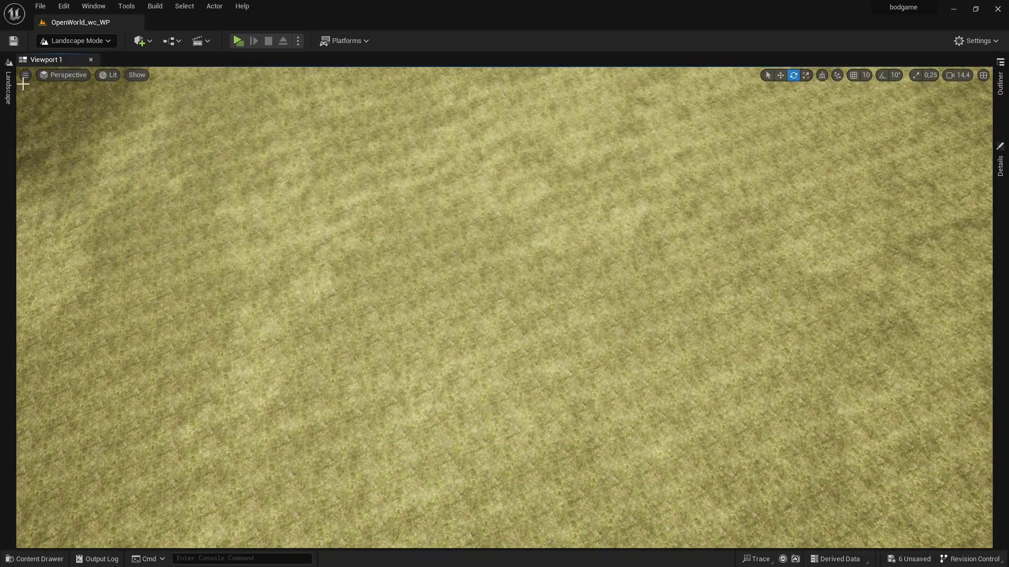
{"action": "left_click", "coordinate": [9, 87]}
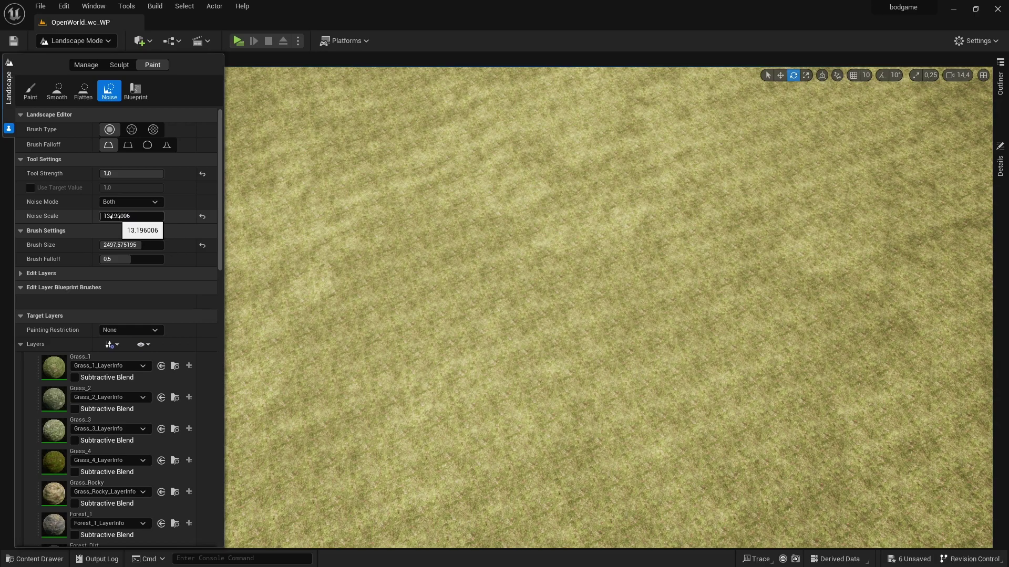
Step: Raise Noise Scale to about 35.6 and select the Forest_Dirt2 paint layer
{"action": "left_click_drag", "start_coordinate": [148, 217], "coordinate": [168, 217]}
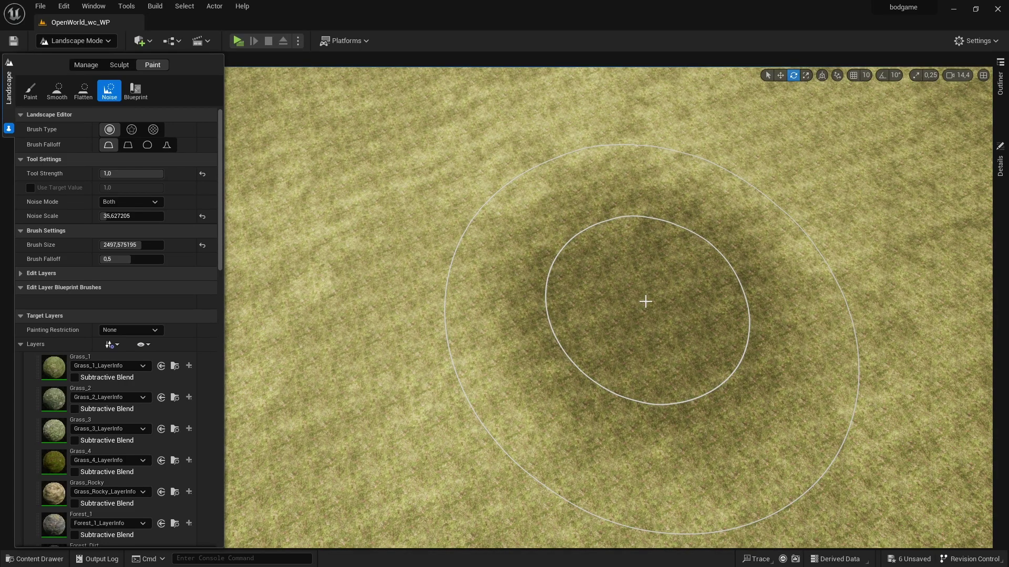
{"action": "scroll", "coordinate": [111, 415], "scroll_direction": "down", "scroll_amount": 5}
{"action": "left_click", "coordinate": [53, 465]}
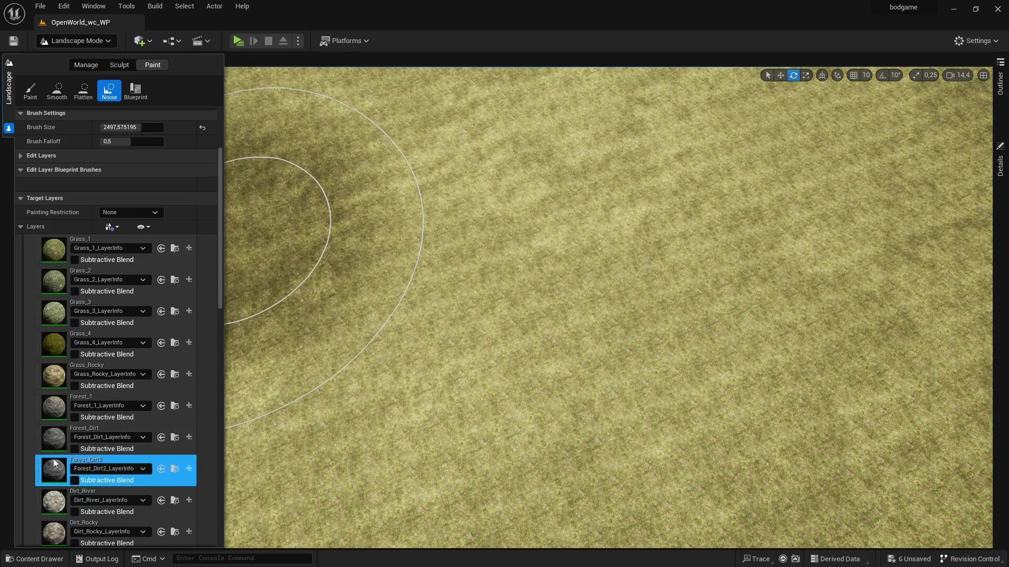
{"action": "scroll", "coordinate": [539, 272], "scroll_direction": "down", "scroll_amount": 5}
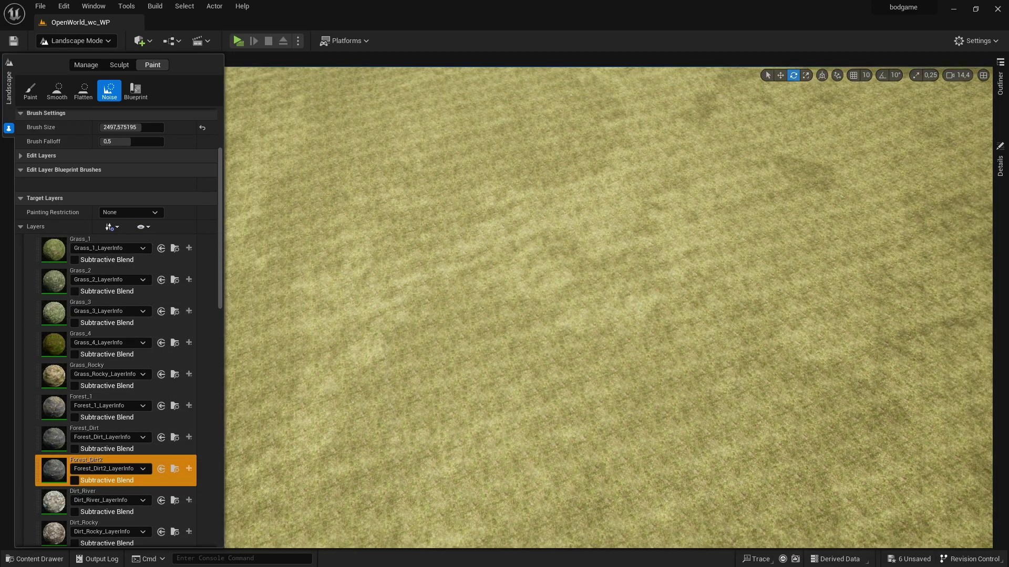
Step: Paint dark Forest_Dirt2 noise patches across the hillside, then undo them
{"action": "right_click_drag", "start_coordinate": [488, 206], "coordinate": [488, 207]}
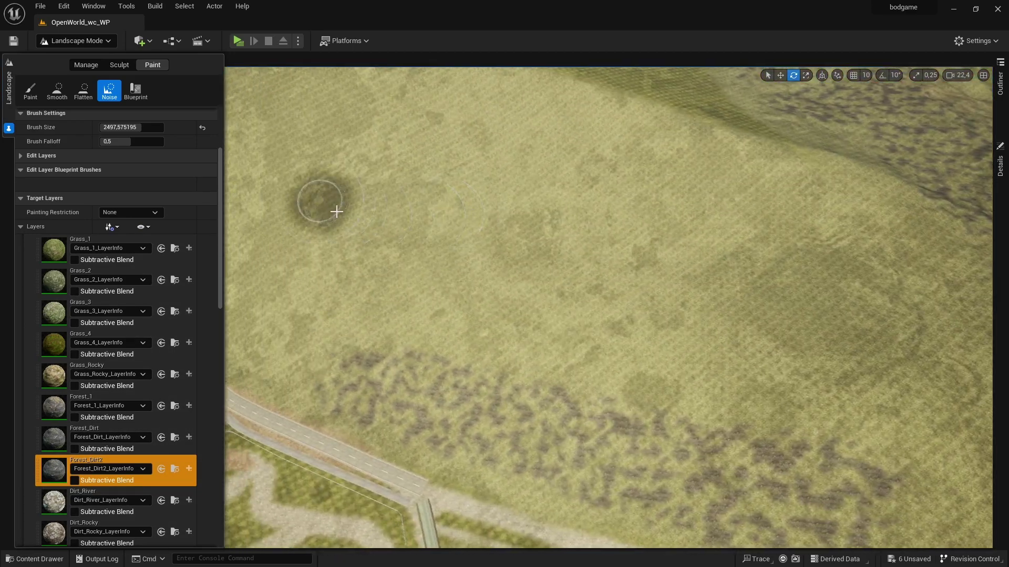
{"action": "mouse_move", "coordinate": [441, 224]}
{"action": "left_mouse_down"}
{"action": "mouse_move", "coordinate": [431, 316]}
{"action": "mouse_move", "coordinate": [362, 214]}
{"action": "left_mouse_up"}
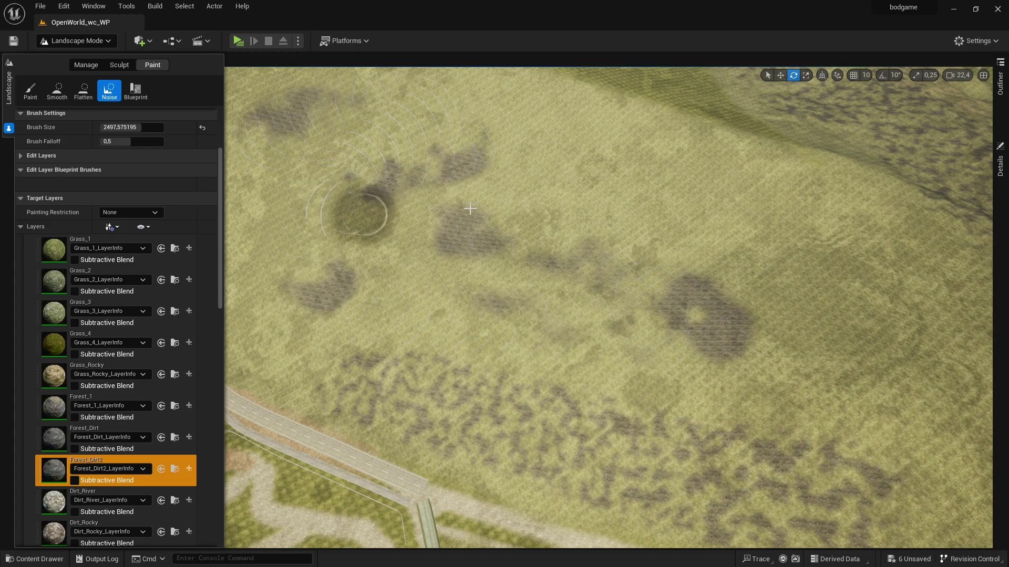
{"action": "left_click_drag", "start_coordinate": [683, 221], "coordinate": [923, 361]}
{"action": "left_click_drag", "start_coordinate": [482, 223], "coordinate": [593, 329]}
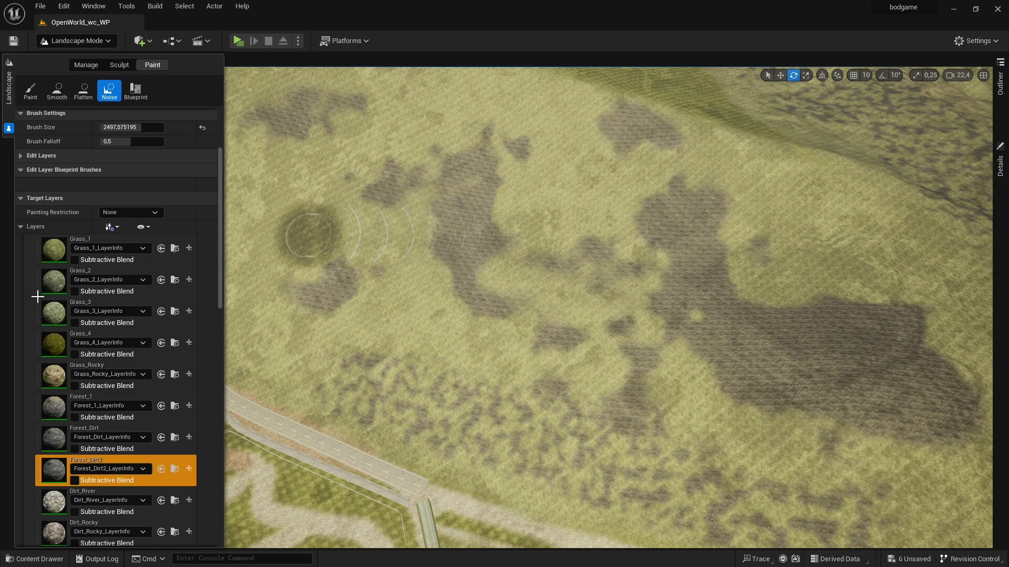
{"action": "key", "text": "ctrl+z"}
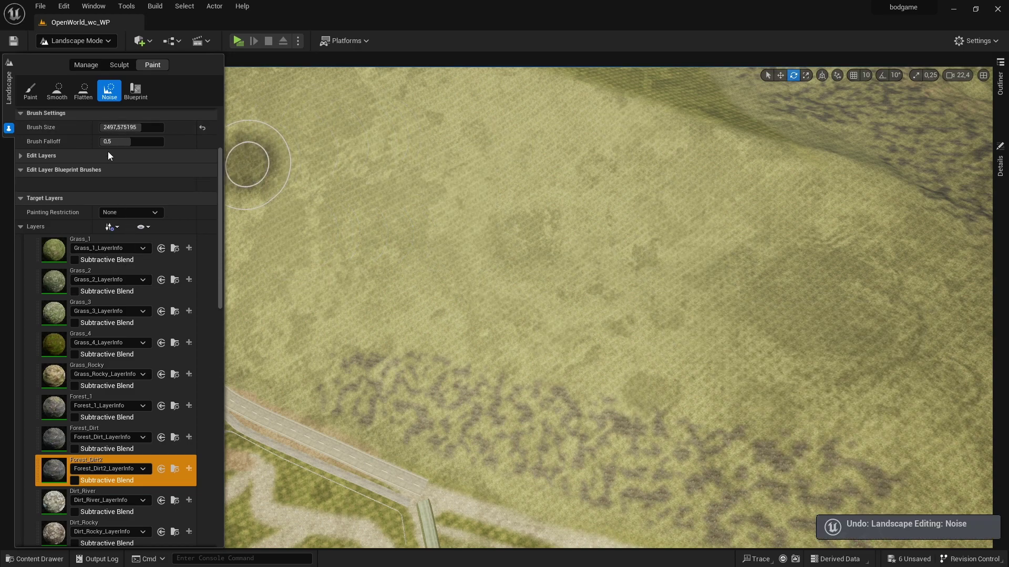
{"action": "scroll", "coordinate": [108, 152], "scroll_direction": "up", "scroll_amount": 4}
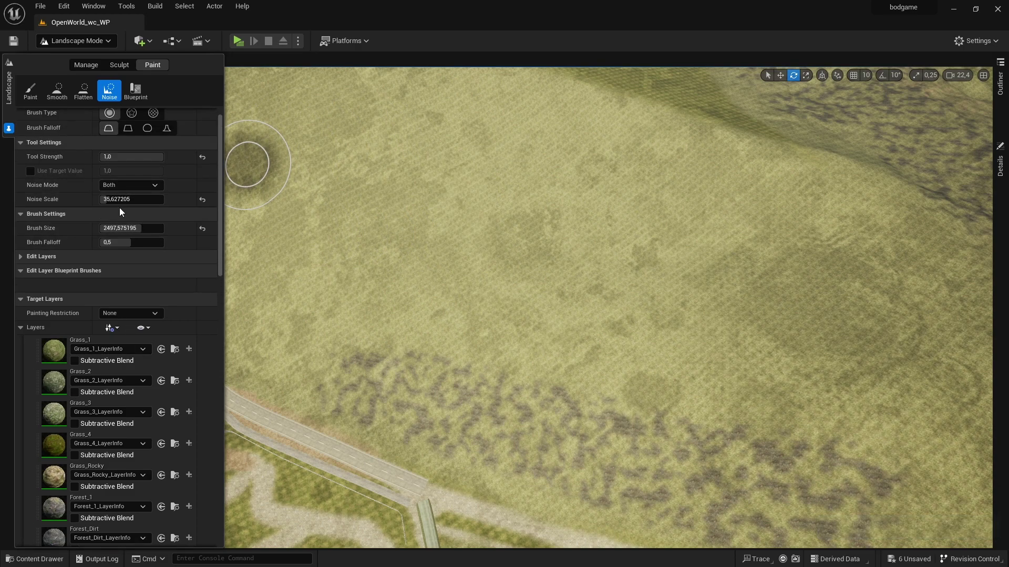
Step: Undo a coarse scale-13 dirt pass, then paint fine Forest_Dirt2 speckles at noise scale 3
{"action": "left_click", "coordinate": [127, 199]}
{"action": "left_click_drag", "start_coordinate": [417, 169], "coordinate": [224, 225]}
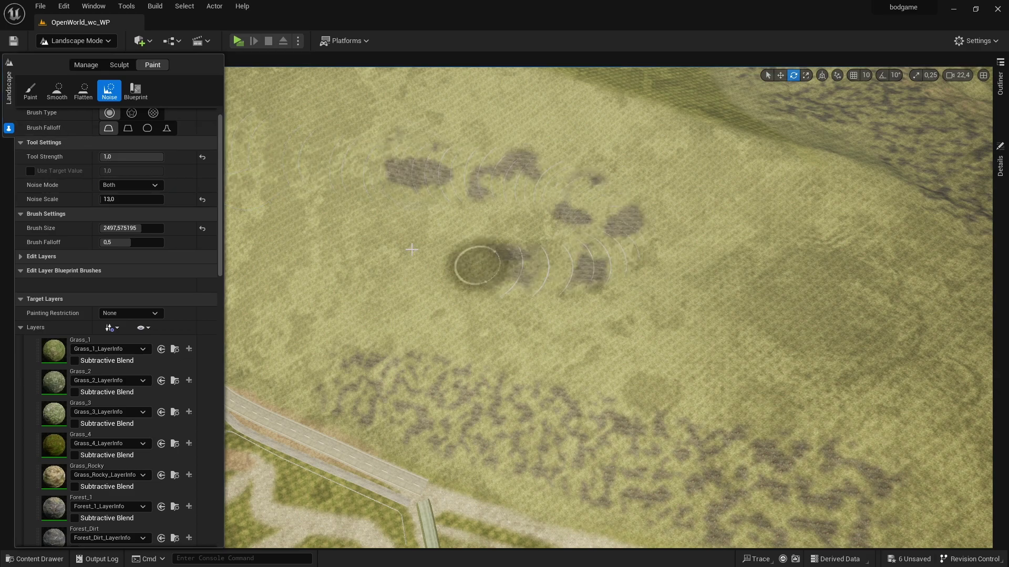
{"action": "key", "text": "ctrl+z"}
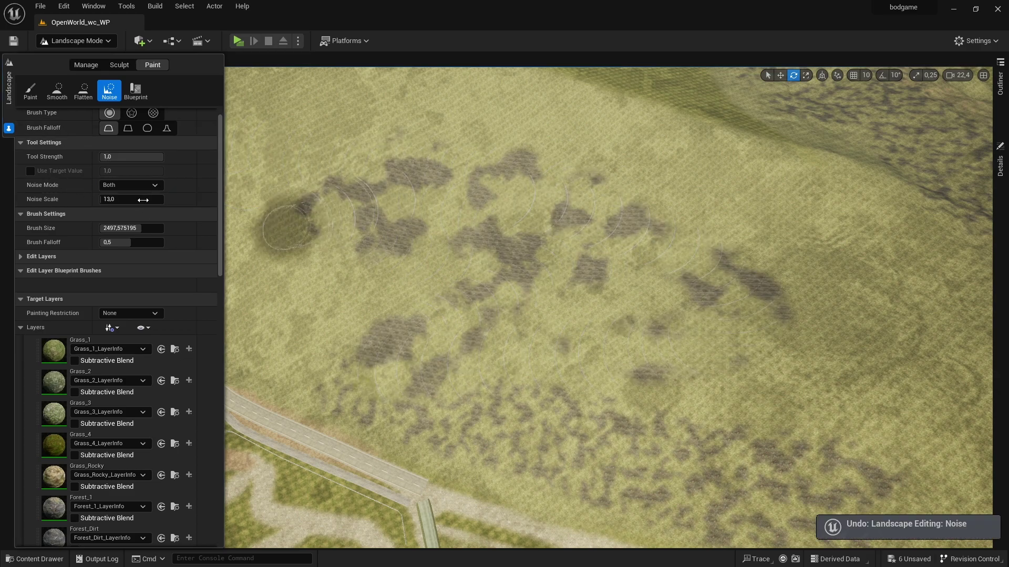
{"action": "type", "text": "3"}
{"action": "mouse_move", "coordinate": [673, 284]}
{"action": "left_mouse_down"}
{"action": "mouse_move", "coordinate": [290, 192]}
{"action": "mouse_move", "coordinate": [515, 128]}
{"action": "mouse_move", "coordinate": [673, 264]}
{"action": "left_mouse_up"}
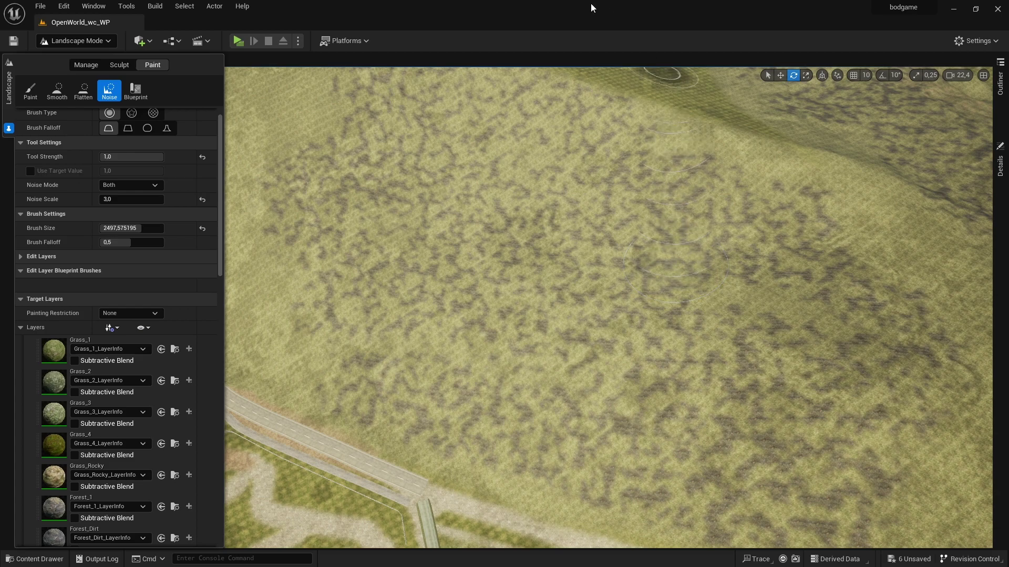
{"action": "left_click", "coordinate": [117, 199]}
{"action": "type", "text": "14"}
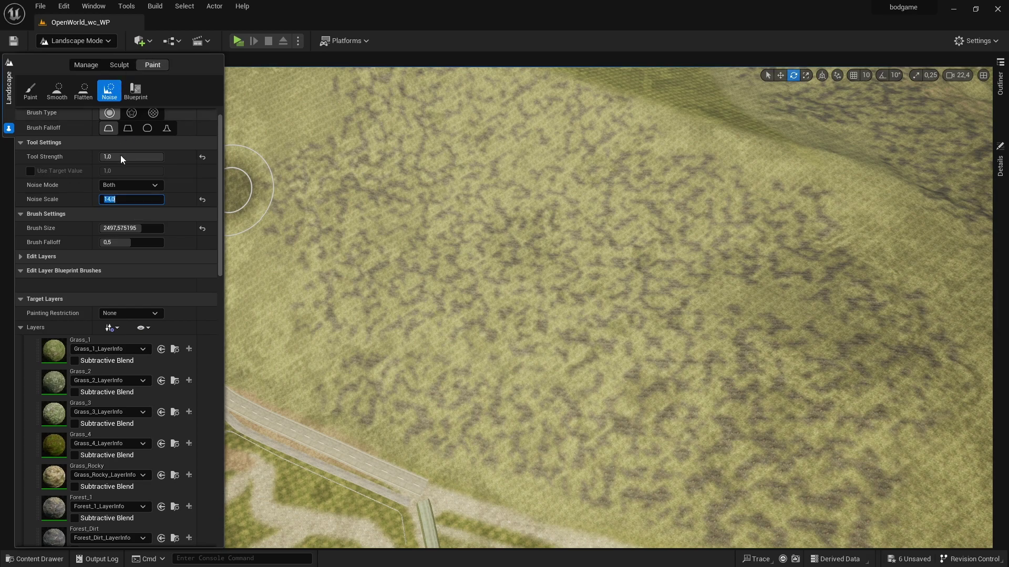
Step: Select the Gravel layer and paint large light gravel patches across the hillside
{"action": "scroll", "coordinate": [98, 322], "scroll_direction": "down", "scroll_amount": 5}
{"action": "scroll", "coordinate": [93, 395], "scroll_direction": "down", "scroll_amount": 5}
{"action": "scroll", "coordinate": [91, 397], "scroll_direction": "down", "scroll_amount": 5}
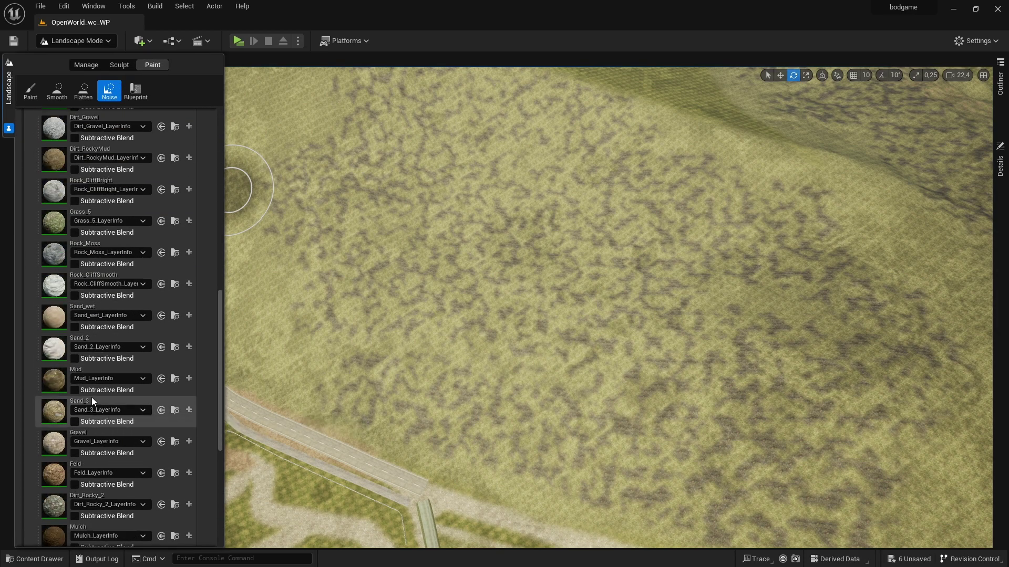
{"action": "left_click", "coordinate": [39, 449]}
{"action": "left_click_drag", "start_coordinate": [711, 384], "coordinate": [629, 209]}
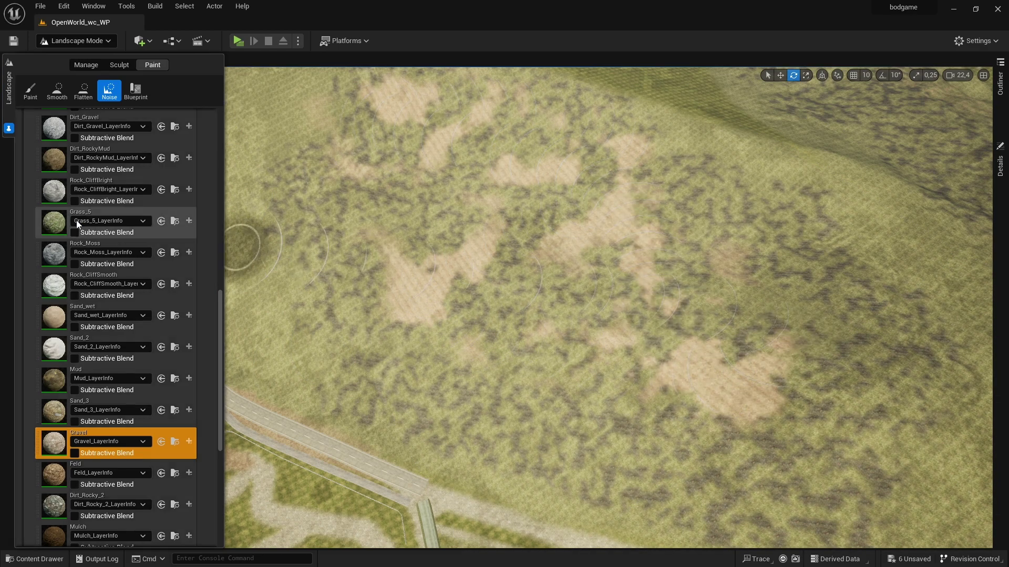
Step: Switch back to Forest_Dirt2 and set Noise Scale to 2
{"action": "scroll", "coordinate": [92, 222], "scroll_direction": "up", "scroll_amount": 5}
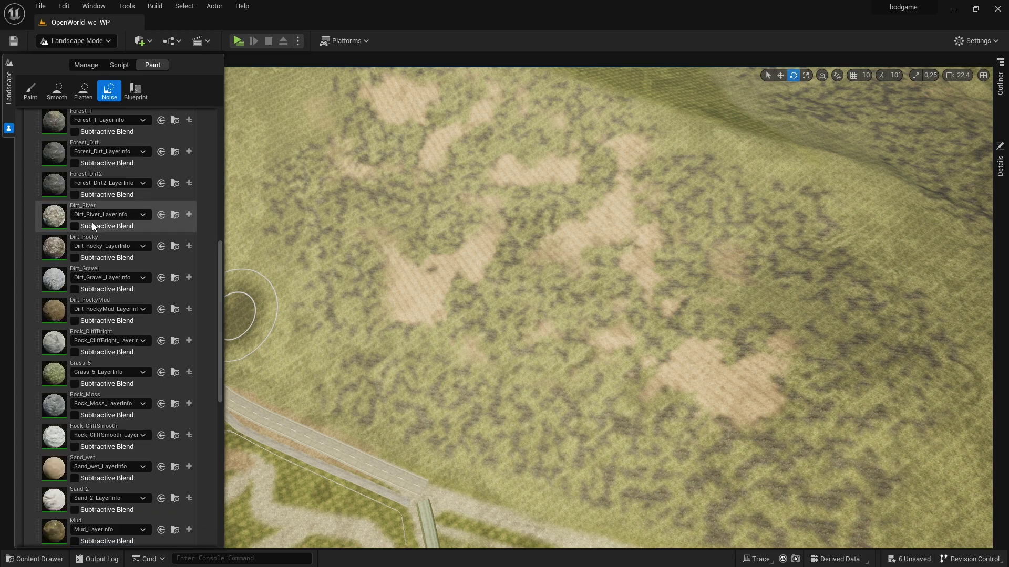
{"action": "left_click", "coordinate": [52, 189]}
{"action": "scroll", "coordinate": [110, 237], "scroll_direction": "up", "scroll_amount": 5}
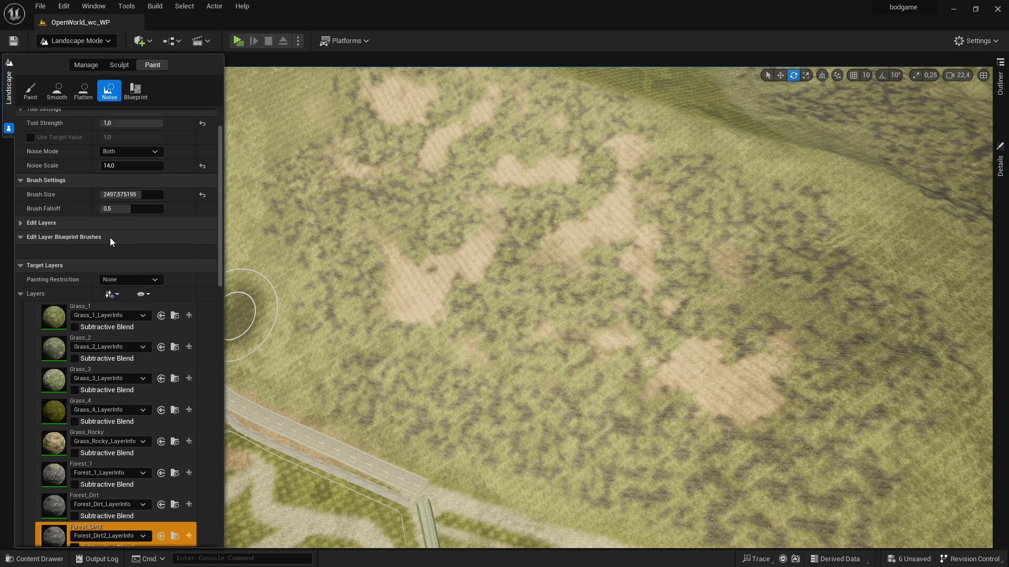
{"action": "left_click", "coordinate": [131, 165]}
{"action": "type", "text": "3"}
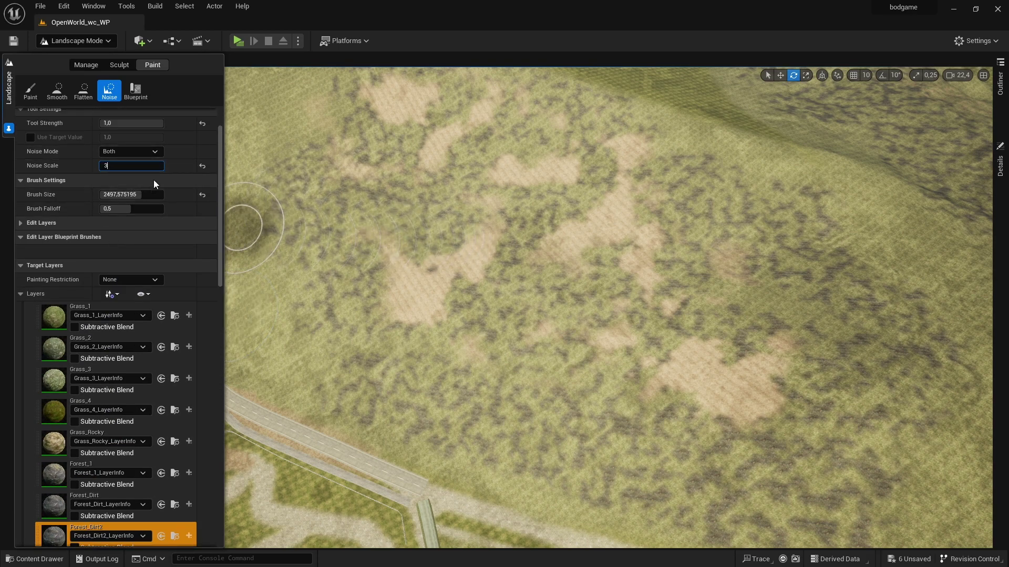
{"action": "double_click", "coordinate": [132, 166]}
{"action": "type", "text": "2"}
{"action": "key", "text": "Return"}
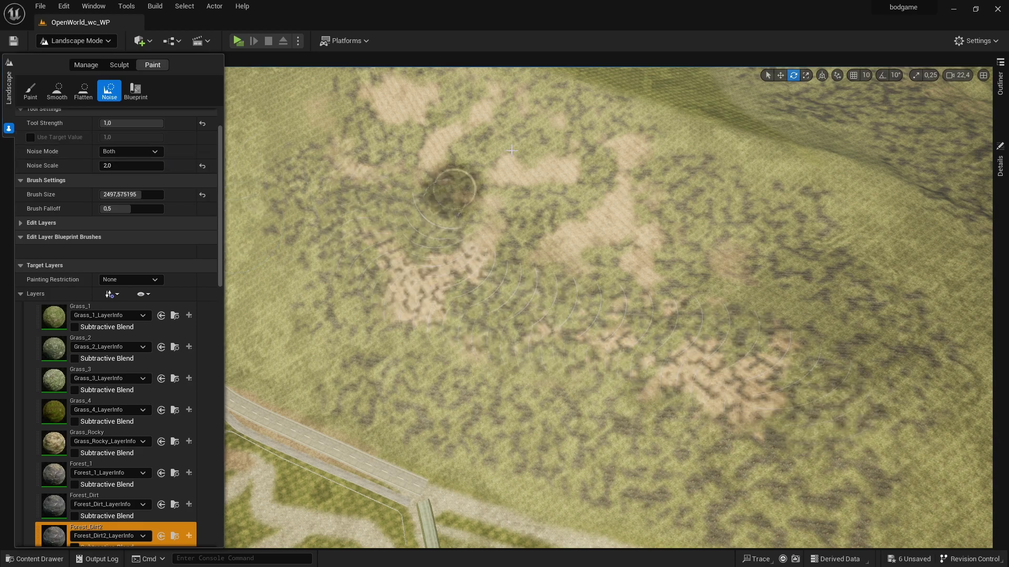
Step: Paint Grass_3 noise at Noise Scale 3 over the hillside gravel patches
{"action": "left_click", "coordinate": [53, 382]}
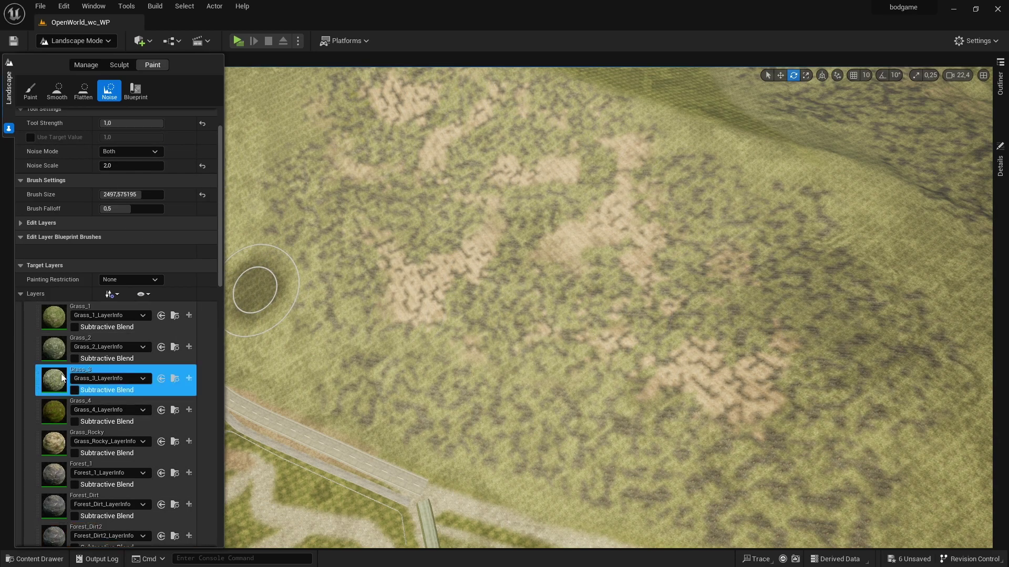
{"action": "left_click", "coordinate": [123, 167]}
{"action": "left_click_drag", "start_coordinate": [462, 185], "coordinate": [547, 144]}
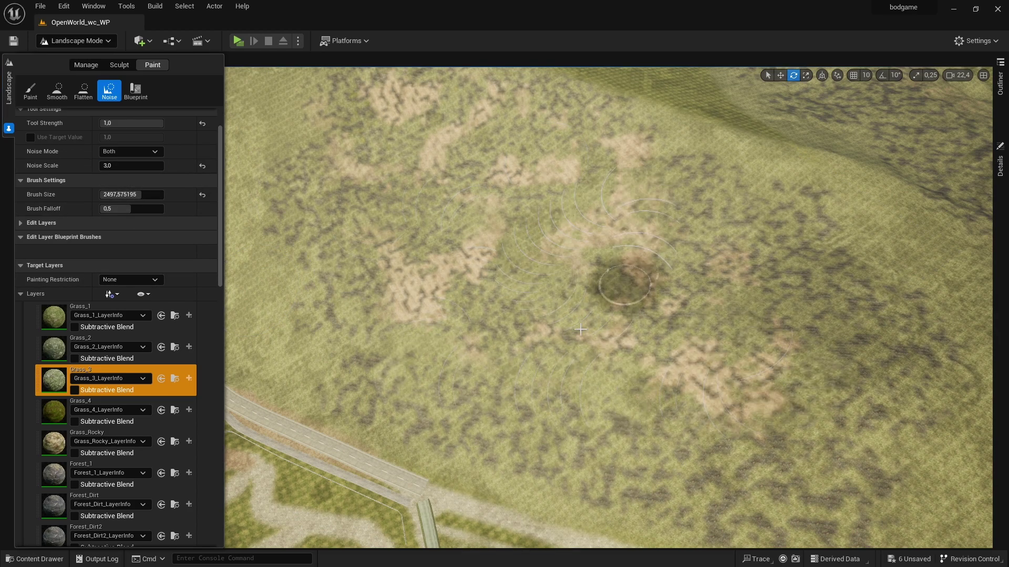
{"action": "scroll", "coordinate": [781, 271], "scroll_direction": "up", "scroll_amount": 5}
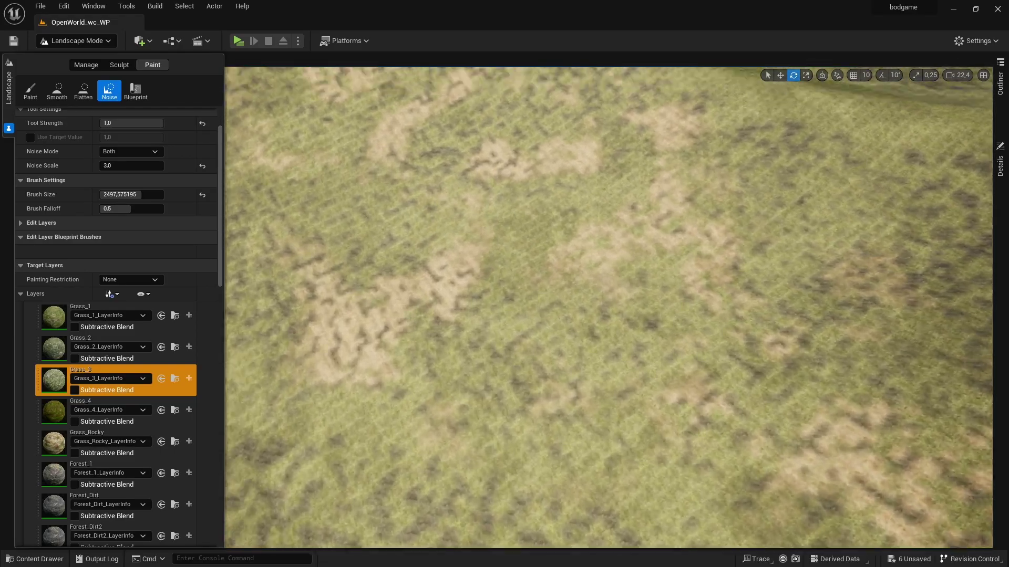
Step: Return to Selection Mode and fly the camera low to the ground facing the hills
{"action": "key", "text": "shift+1"}
{"action": "mouse_move", "coordinate": [504, 315]}
{"action": "right_mouse_down"}
{"action": "mouse_move", "coordinate": [505, 252]}
{"action": "mouse_move", "coordinate": [452, 294]}
{"action": "mouse_move", "coordinate": [504, 305]}
{"action": "mouse_move", "coordinate": [473, 316]}
{"action": "right_mouse_up"}
{"action": "scroll", "coordinate": [504, 252], "scroll_direction": "down", "scroll_amount": 3}
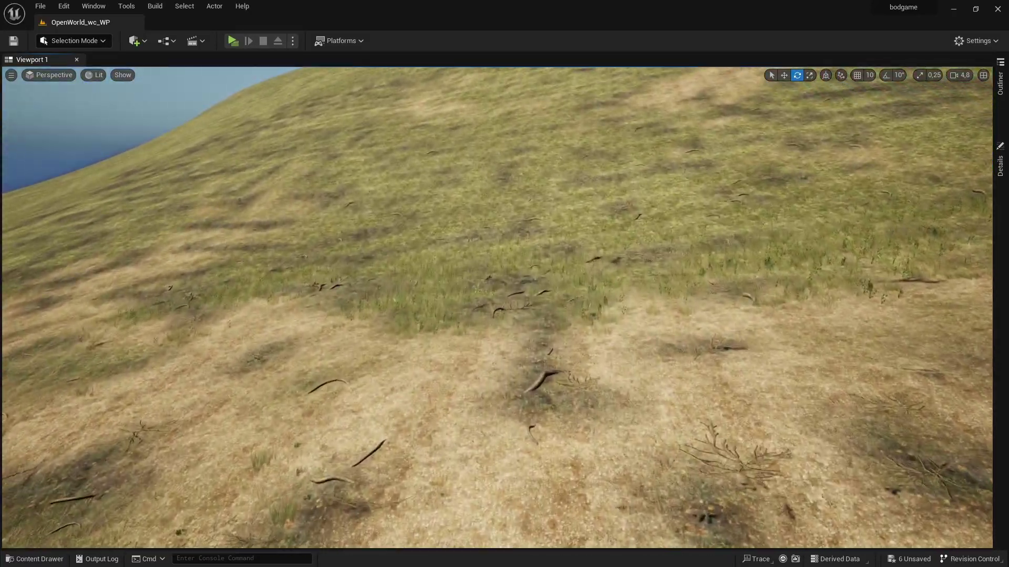
{"action": "right_click_drag", "start_coordinate": [504, 284], "coordinate": [452, 247]}
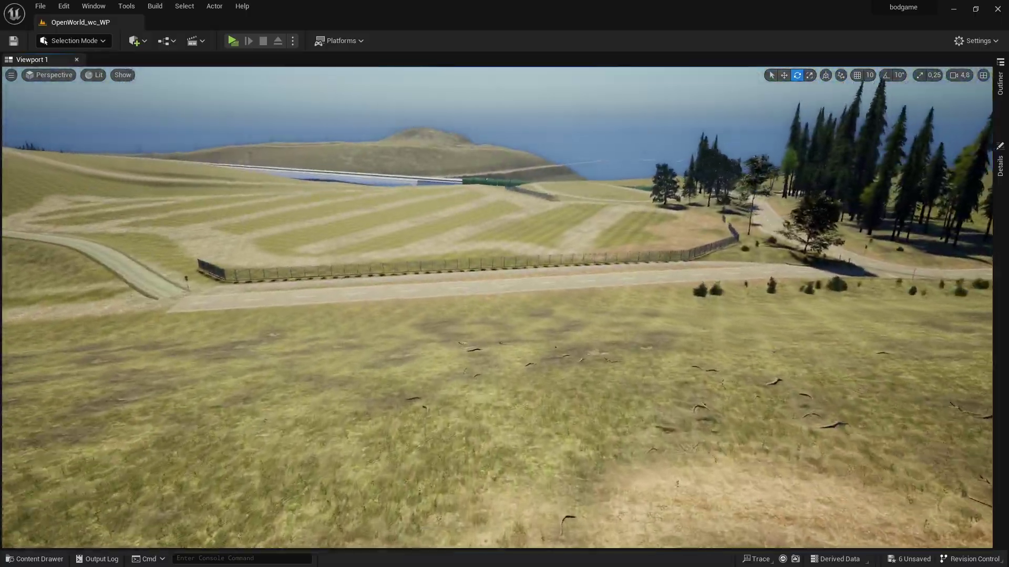
{"action": "right_click_drag", "start_coordinate": [504, 283], "coordinate": [504, 336]}
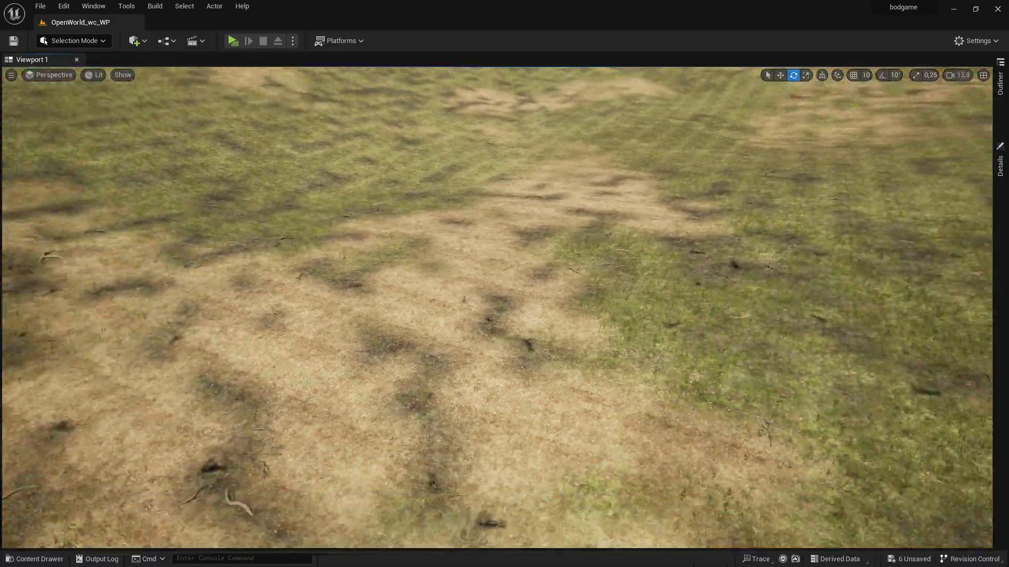
{"action": "right_click_drag", "start_coordinate": [504, 283], "coordinate": [515, 274]}
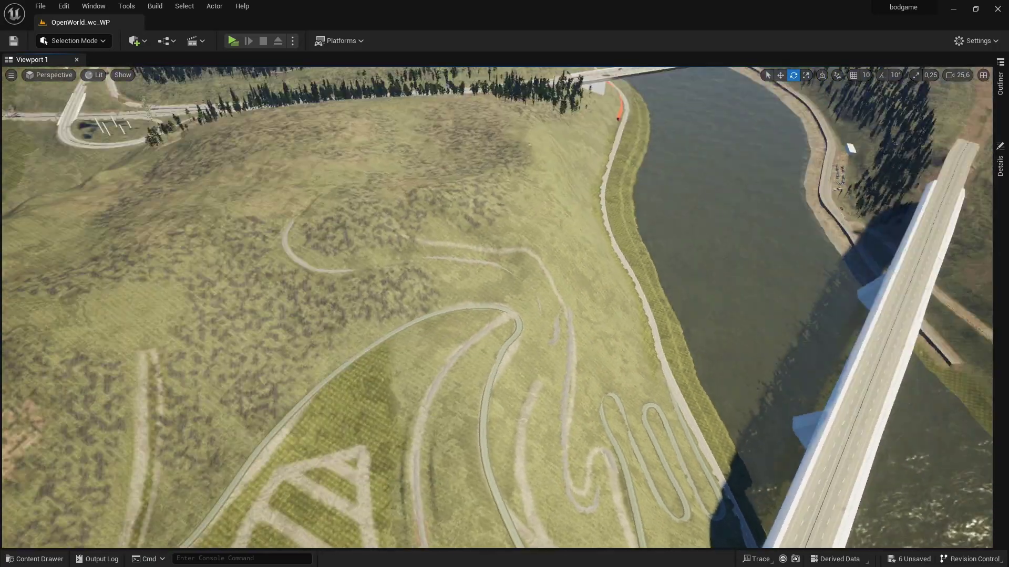
{"action": "right_click_drag", "start_coordinate": [378, 145], "coordinate": [378, 197]}
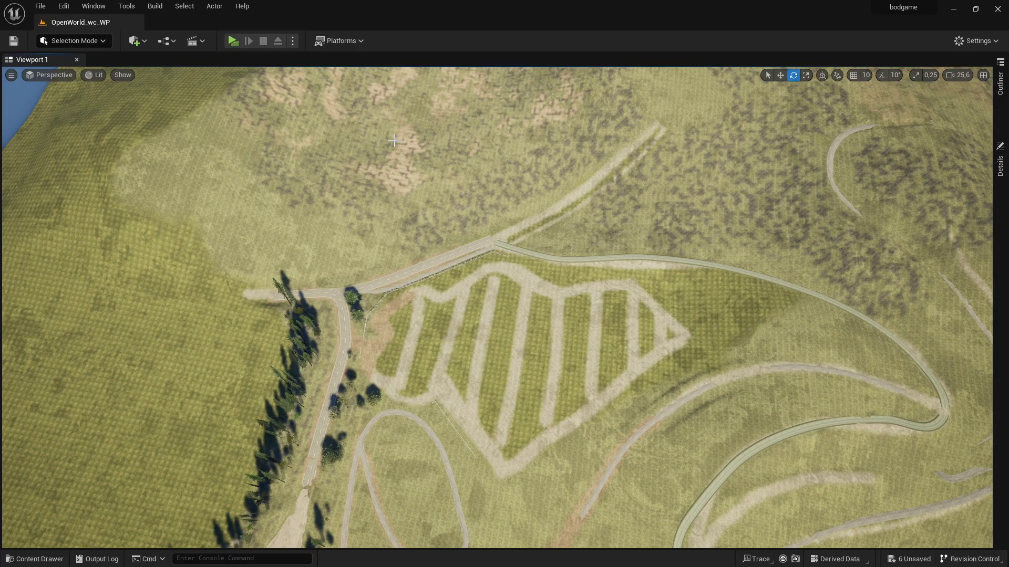
{"action": "mouse_move", "coordinate": [394, 141]}
{"action": "right_mouse_down"}
{"action": "mouse_move", "coordinate": [394, 105]}
{"action": "mouse_move", "coordinate": [394, 168]}
{"action": "mouse_move", "coordinate": [394, 78]}
{"action": "right_mouse_up"}
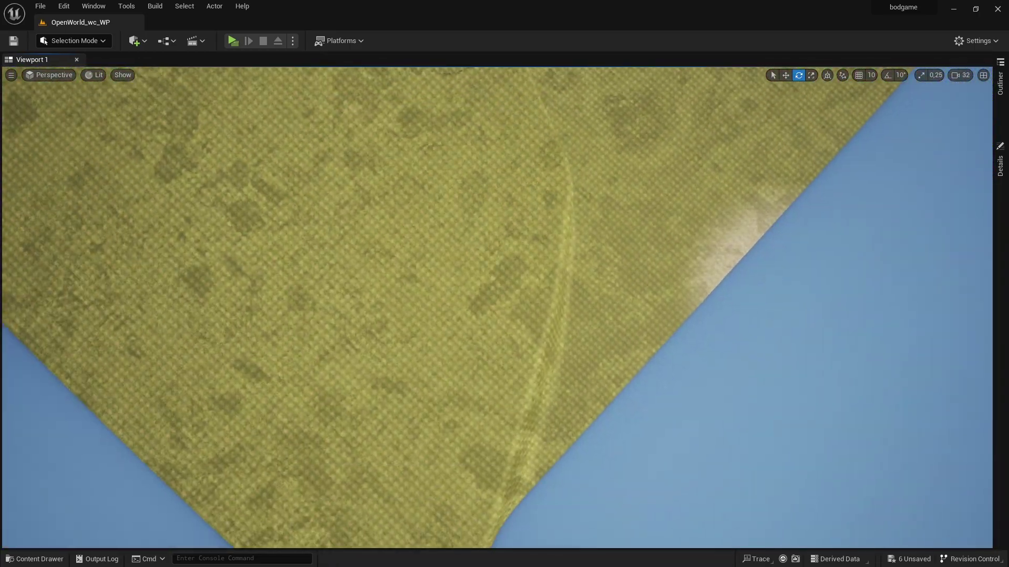
Step: Fly over the terrain and river to a high view of the roads, then enter Landscape mode
{"action": "right_click_drag", "start_coordinate": [394, 79], "coordinate": [291, 212]}
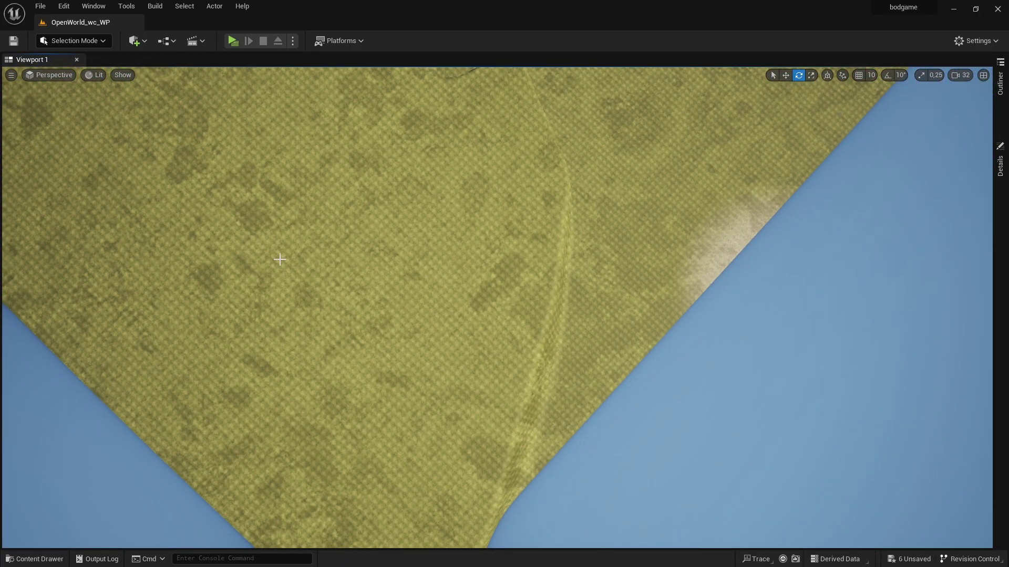
{"action": "right_click_drag", "start_coordinate": [389, 261], "coordinate": [388, 220]}
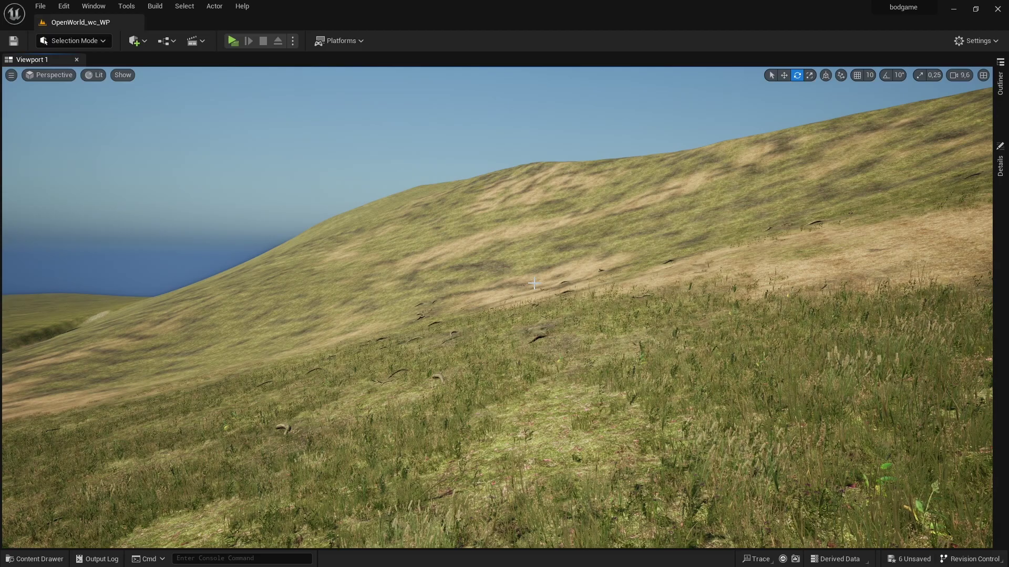
{"action": "right_click_drag", "start_coordinate": [521, 157], "coordinate": [521, 368]}
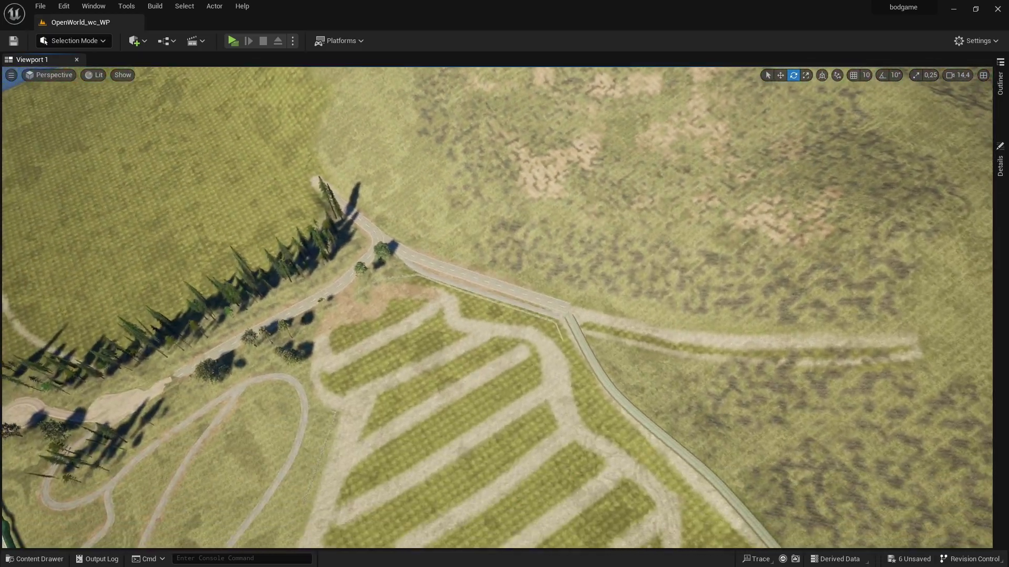
{"action": "left_click", "coordinate": [73, 40]}
{"action": "left_click", "coordinate": [79, 68]}
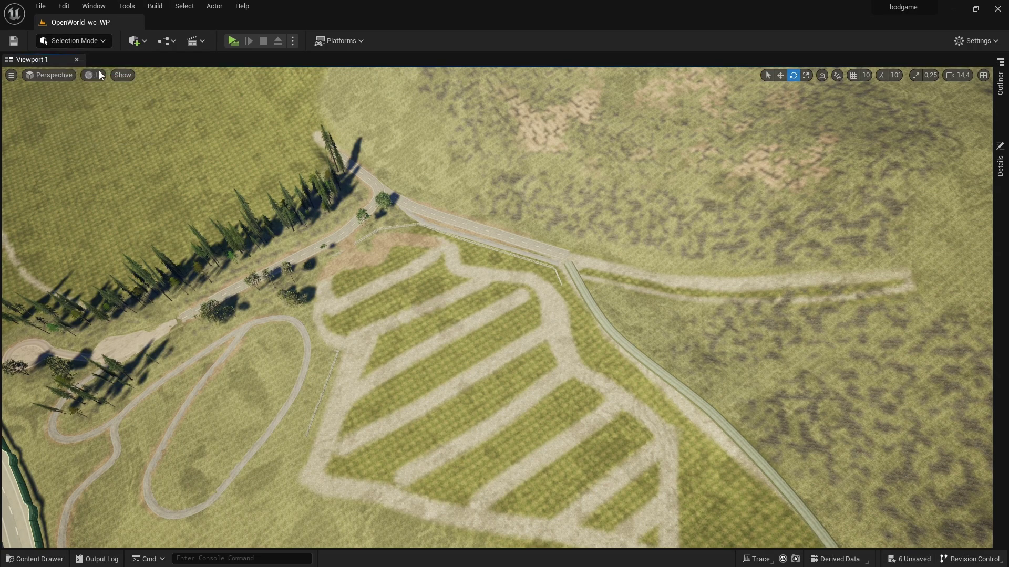
{"action": "left_click", "coordinate": [10, 105]}
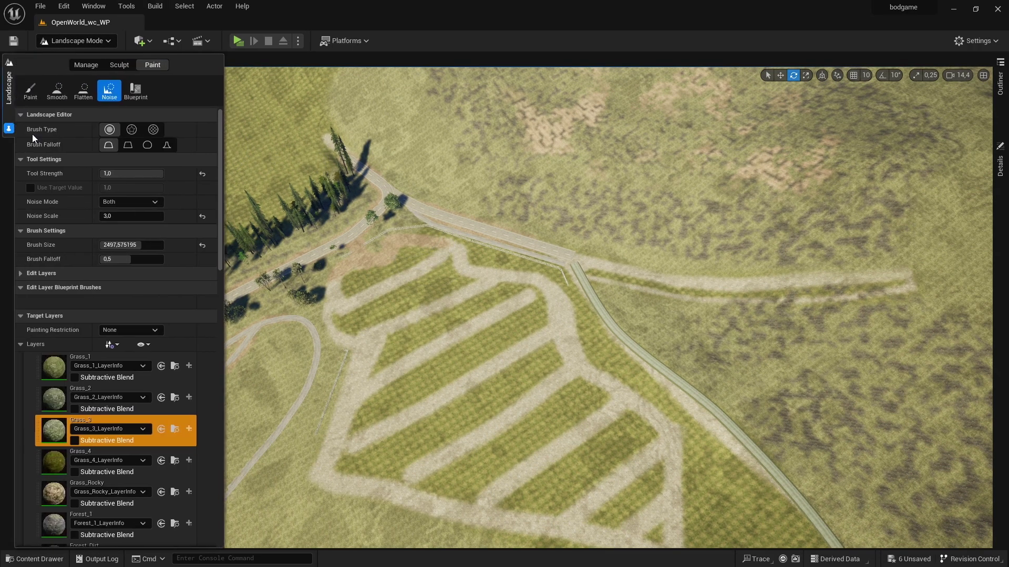
{"action": "right_click_drag", "start_coordinate": [428, 135], "coordinate": [428, 211]}
{"action": "right_click_drag", "start_coordinate": [609, 307], "coordinate": [609, 294]}
{"action": "scroll", "coordinate": [608, 295], "scroll_direction": "up", "scroll_amount": 1}
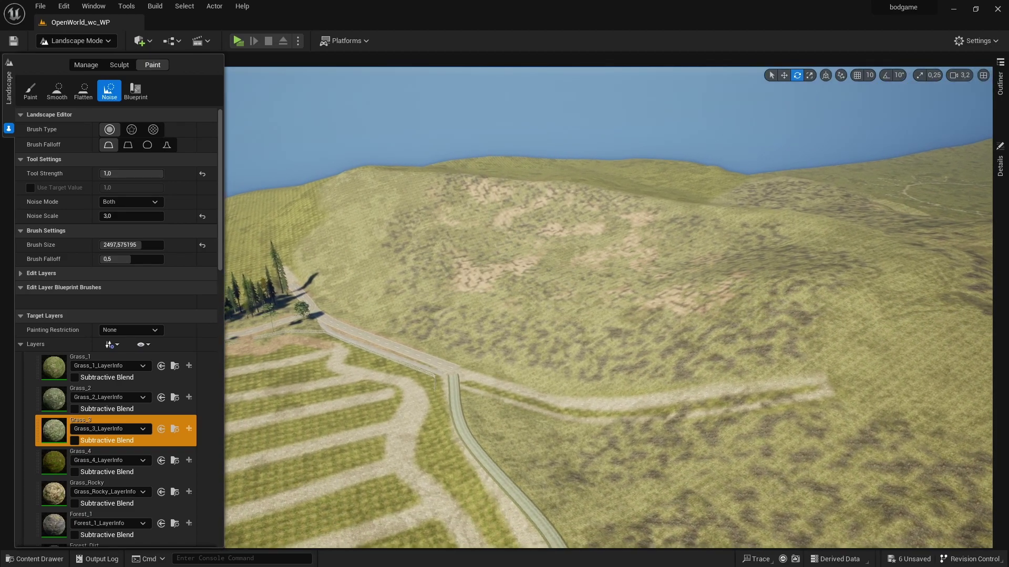
{"action": "right_click_drag", "start_coordinate": [573, 210], "coordinate": [573, 211]}
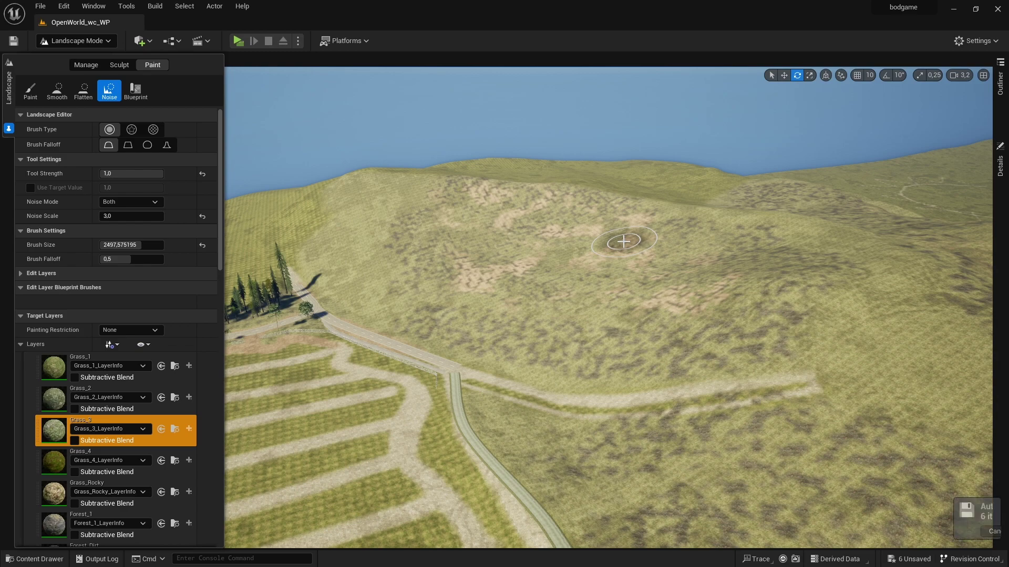
{"action": "right_click_drag", "start_coordinate": [623, 241], "coordinate": [624, 241]}
{"action": "scroll", "coordinate": [624, 241], "scroll_direction": "down", "scroll_amount": 3}
{"action": "scroll", "coordinate": [624, 241], "scroll_direction": "down", "scroll_amount": 3}
Step: Switch to Selection Mode and fly downhill along the forest path toward the sunlit trees
{"action": "key", "text": "shift+1"}
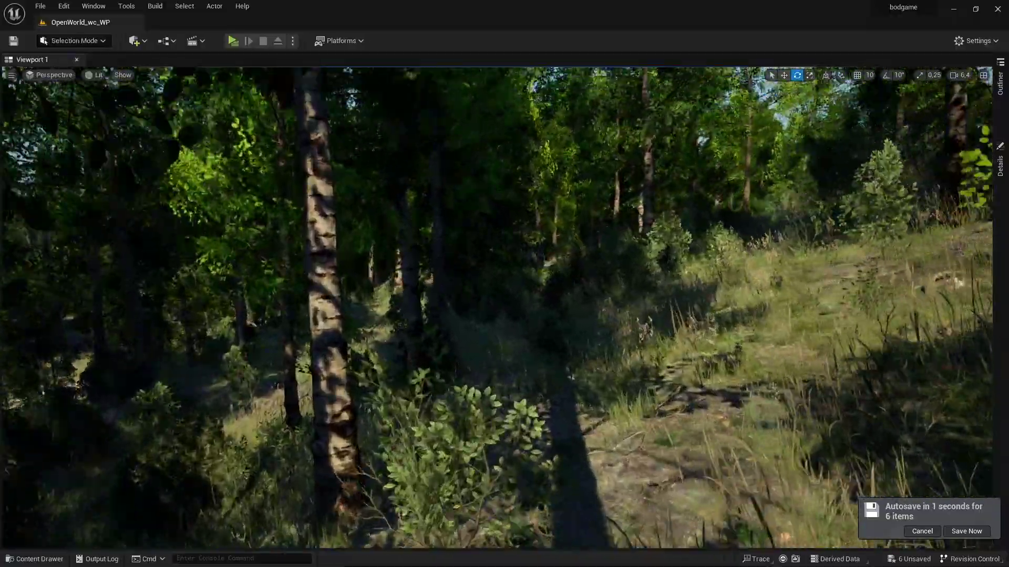
{"action": "scroll", "coordinate": [624, 241], "scroll_direction": "down", "scroll_amount": 1}
{"action": "right_click_drag", "start_coordinate": [573, 310], "coordinate": [374, 310]}
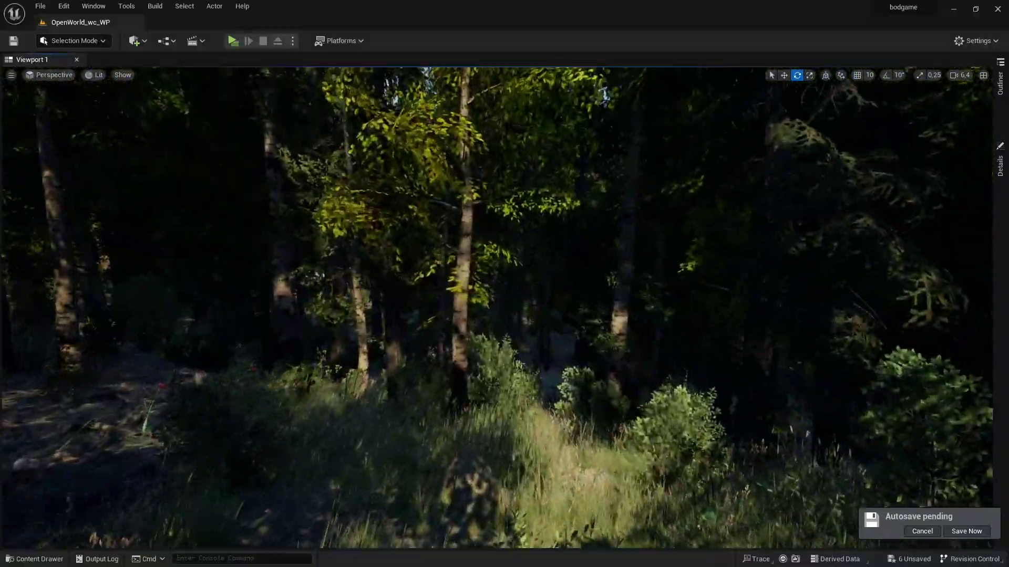
{"action": "right_click_drag", "start_coordinate": [374, 310], "coordinate": [374, 309]}
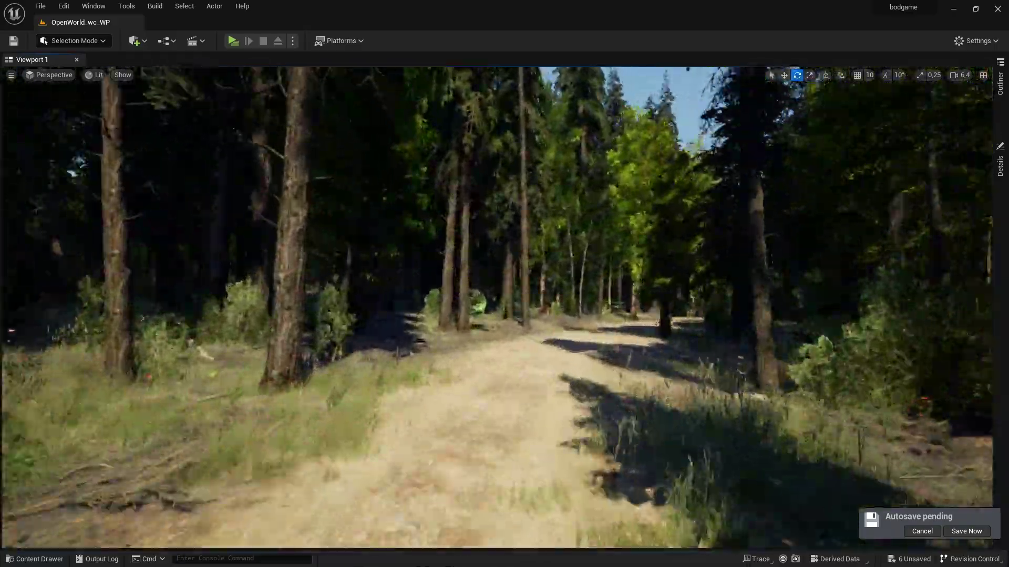
{"action": "right_click_drag", "start_coordinate": [374, 310], "coordinate": [373, 310]}
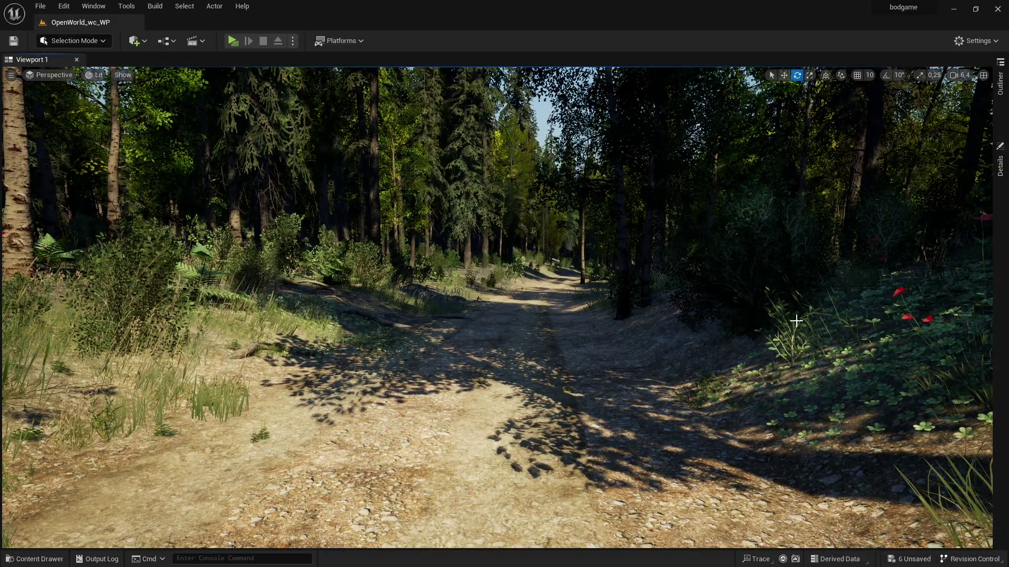
{"action": "right_click_drag", "start_coordinate": [720, 289], "coordinate": [720, 290]}
{"action": "scroll", "coordinate": [720, 289], "scroll_direction": "down", "scroll_amount": 3}
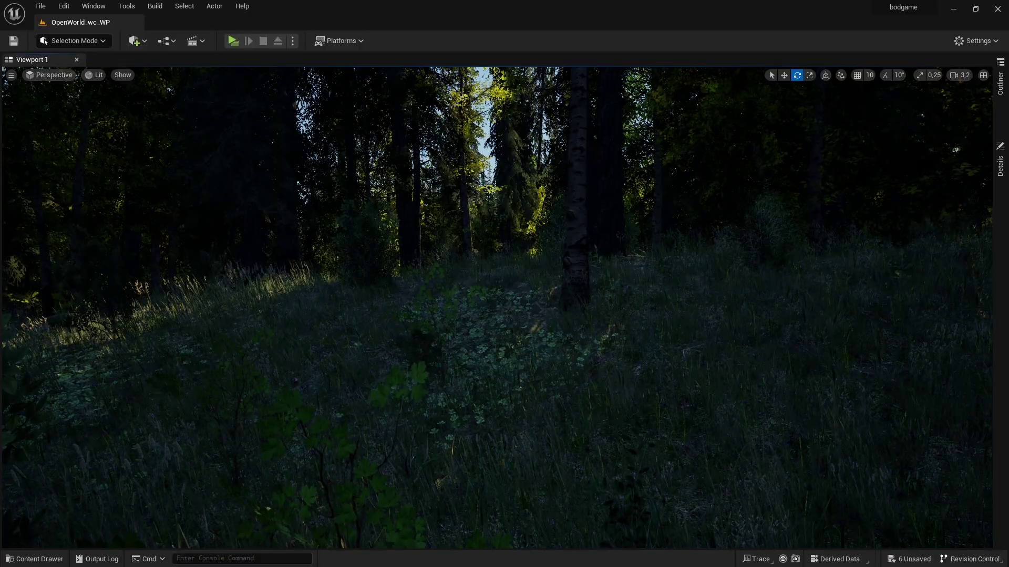
{"action": "right_click_drag", "start_coordinate": [720, 289], "coordinate": [721, 290]}
{"action": "scroll", "coordinate": [720, 289], "scroll_direction": "up", "scroll_amount": 3}
{"action": "scroll", "coordinate": [720, 289], "scroll_direction": "up", "scroll_amount": 3}
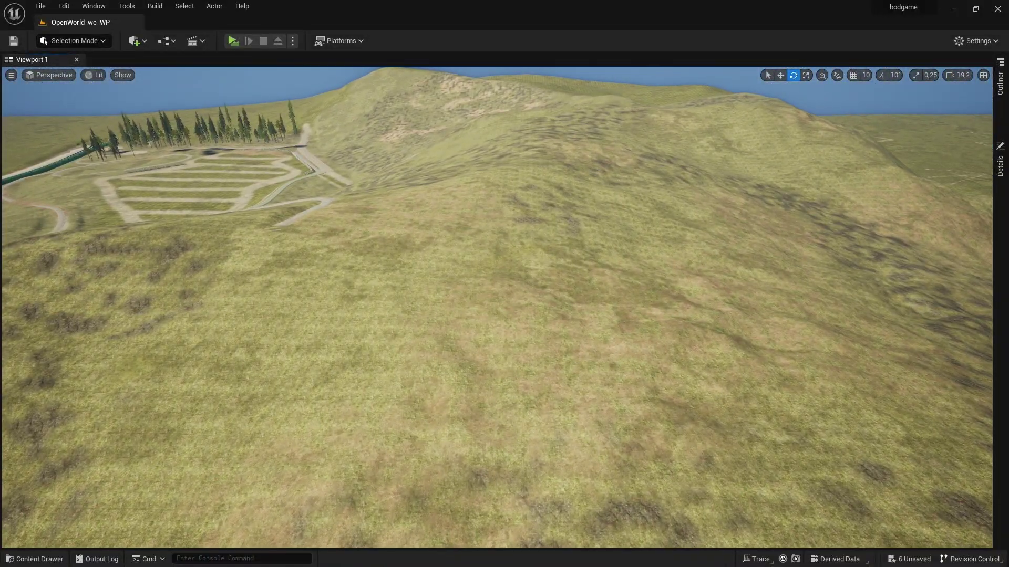
Step: Enter Landscape mode, pin the Landscape panel, and bring up the Sculpt tools
{"action": "left_click", "coordinate": [62, 42]}
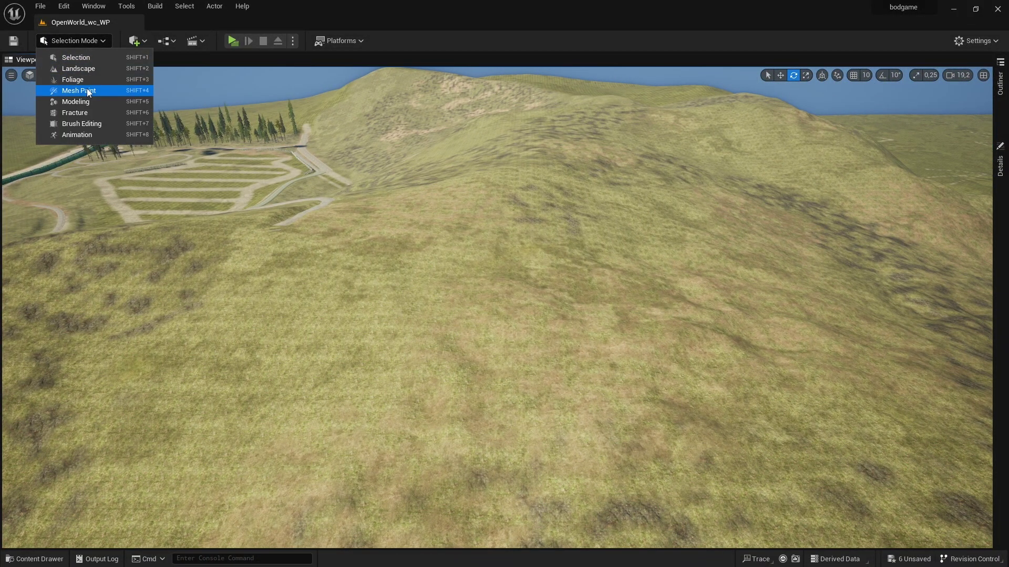
{"action": "left_click", "coordinate": [97, 67]}
{"action": "left_click", "coordinate": [8, 89]}
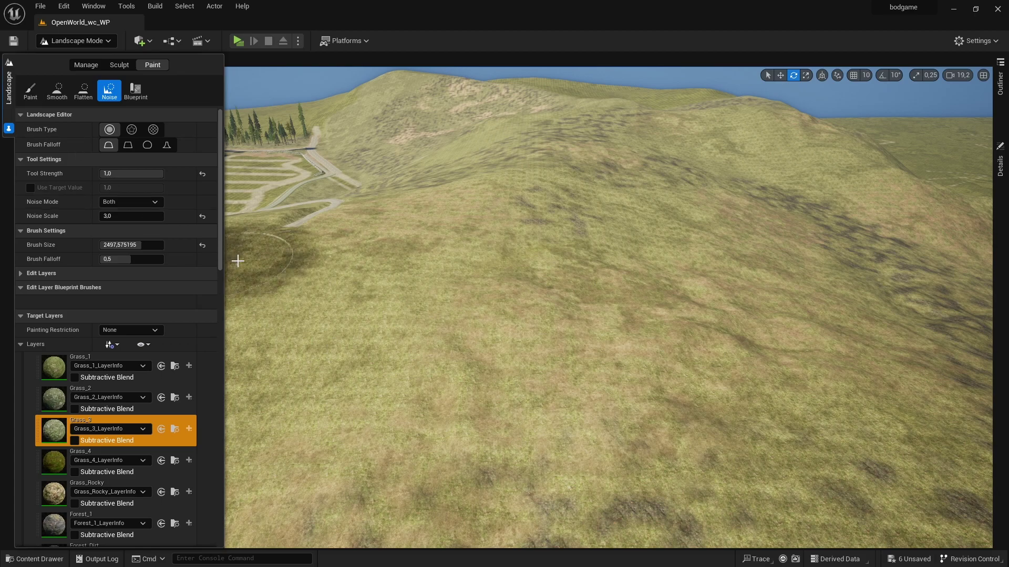
{"action": "left_click", "coordinate": [122, 67]}
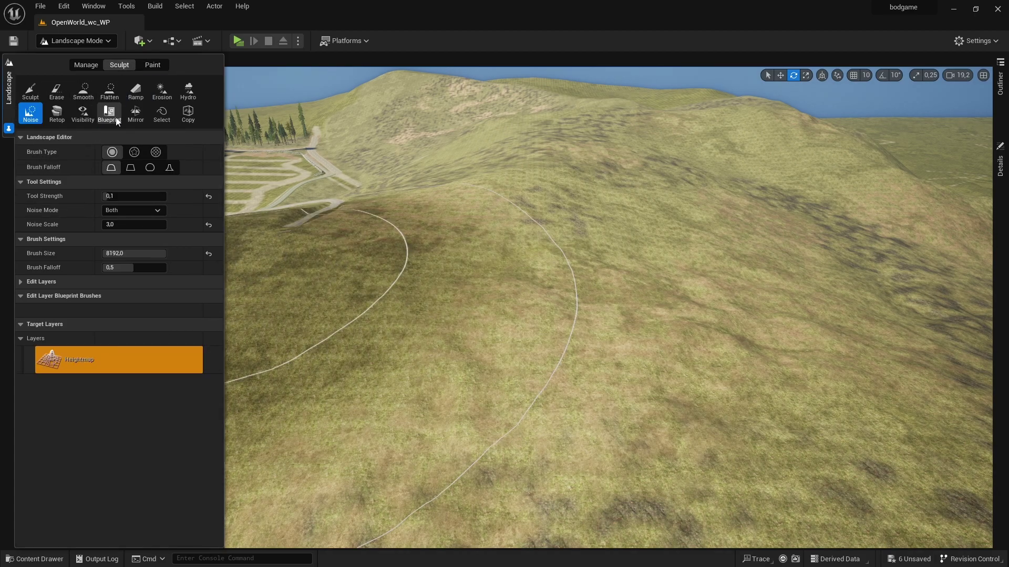
Step: Apply a thermal Erosion stroke to the hill slope, then undo it
{"action": "left_click", "coordinate": [164, 96]}
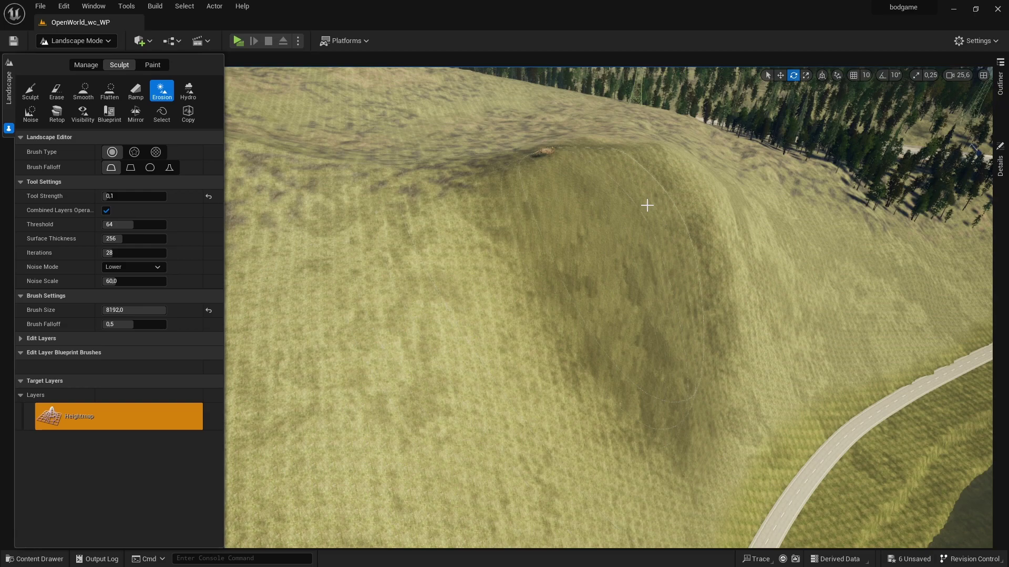
{"action": "mouse_move", "coordinate": [646, 205]}
{"action": "left_mouse_down"}
{"action": "mouse_move", "coordinate": [447, 346]}
{"action": "mouse_move", "coordinate": [677, 243]}
{"action": "left_mouse_up"}
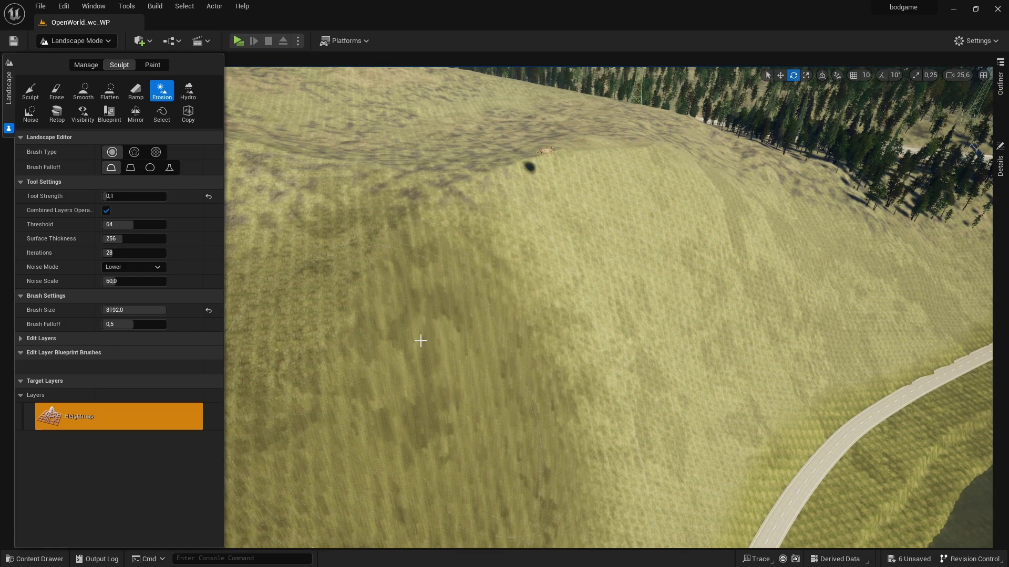
{"action": "mouse_move", "coordinate": [678, 244]}
{"action": "right_mouse_down"}
{"action": "mouse_move", "coordinate": [605, 273]}
{"action": "mouse_move", "coordinate": [671, 226]}
{"action": "right_mouse_up"}
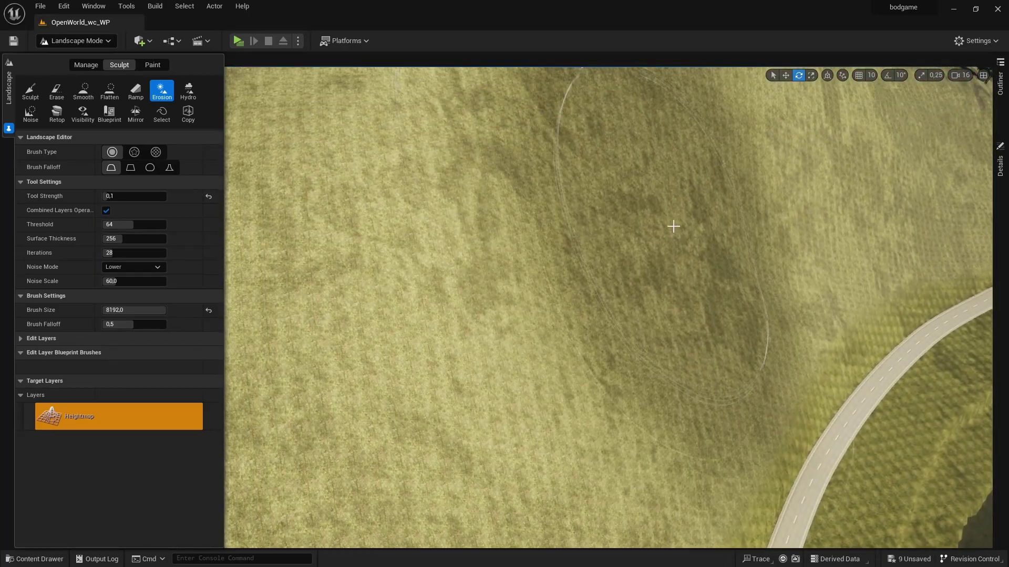
{"action": "key", "text": "ctrl+z"}
Step: Return to Selection Mode and view the hillside from a low angle near the lookout
{"action": "key", "text": "shift+1"}
{"action": "right_click_drag", "start_coordinate": [612, 263], "coordinate": [644, 370]}
{"action": "scroll", "coordinate": [644, 370], "scroll_direction": "down", "scroll_amount": 1}
{"action": "scroll", "coordinate": [644, 370], "scroll_direction": "down", "scroll_amount": 3}
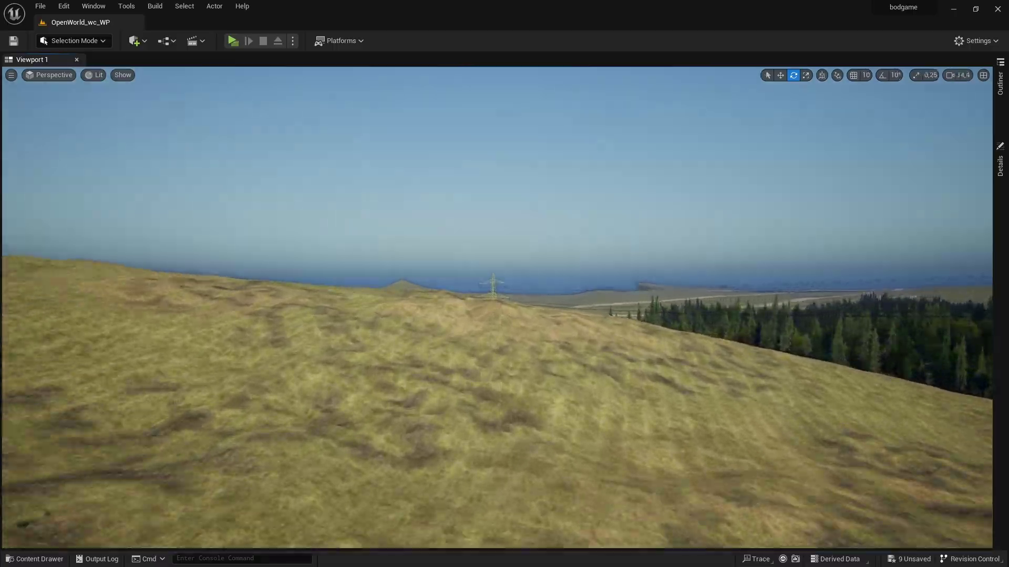
{"action": "mouse_move", "coordinate": [566, 371]}
{"action": "right_mouse_down"}
{"action": "mouse_move", "coordinate": [713, 348]}
{"action": "mouse_move", "coordinate": [714, 399]}
{"action": "right_mouse_up"}
{"action": "scroll", "coordinate": [714, 399], "scroll_direction": "down", "scroll_amount": 1}
{"action": "scroll", "coordinate": [714, 399], "scroll_direction": "down", "scroll_amount": 2}
{"action": "scroll", "coordinate": [714, 399], "scroll_direction": "down", "scroll_amount": 1}
{"action": "right_click_drag", "start_coordinate": [505, 307], "coordinate": [504, 308]}
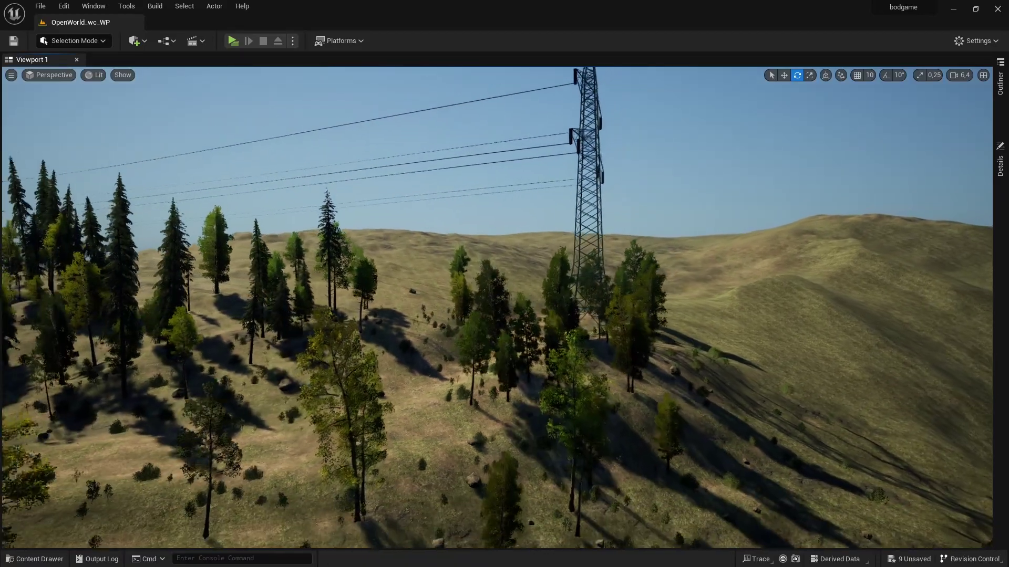
{"action": "right_click_drag", "start_coordinate": [504, 307], "coordinate": [504, 307]}
{"action": "right_click_drag", "start_coordinate": [691, 333], "coordinate": [691, 332]}
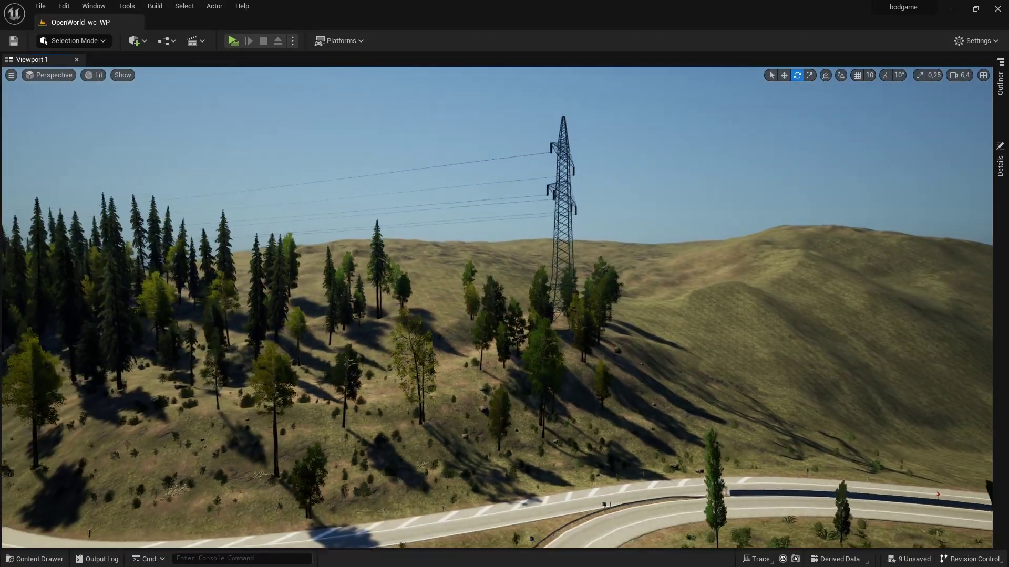